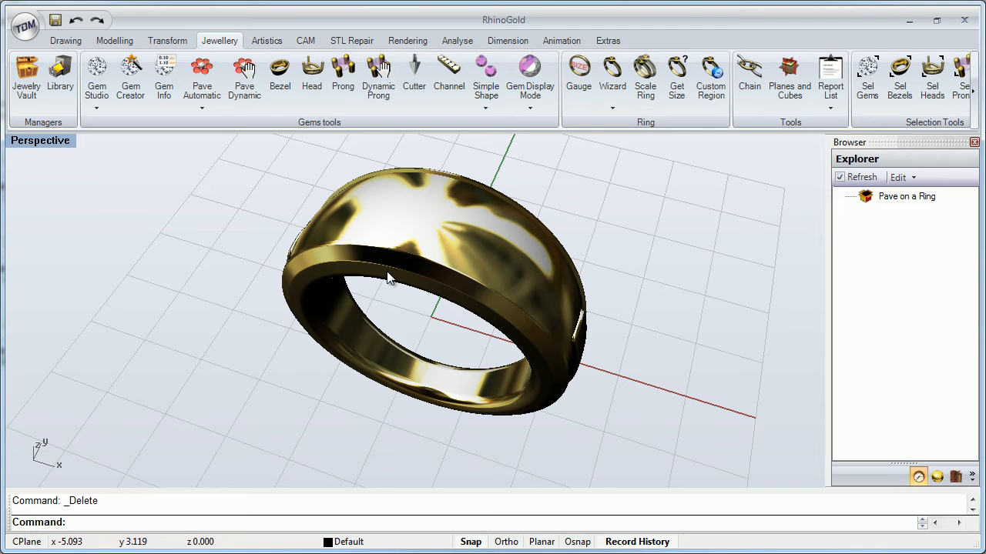
- Examine the ring's domed outer band and the recessed panel on its side from several angles
scroll(405, 271, up, 1)
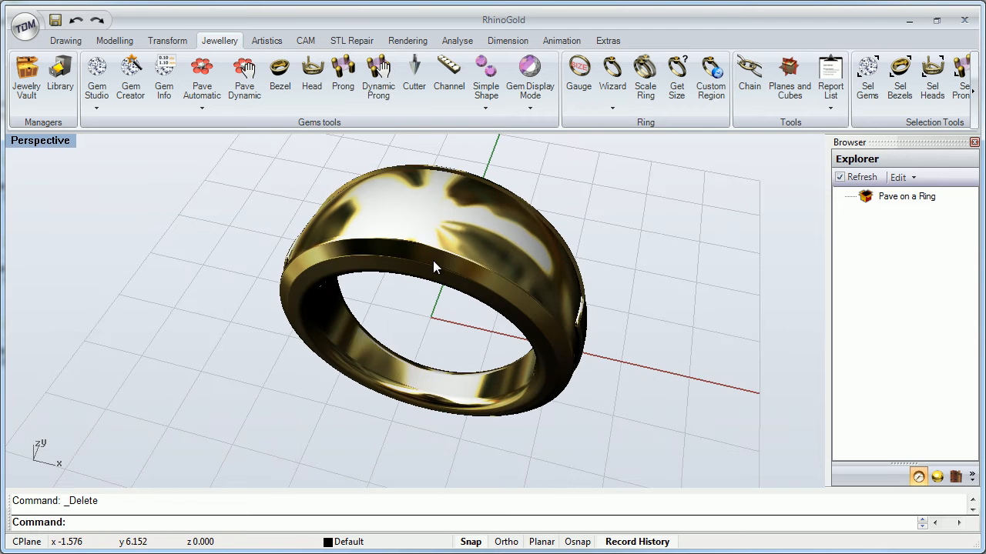
scroll(431, 244, up, 1)
shift+right_drag(431, 249, 391, 280)
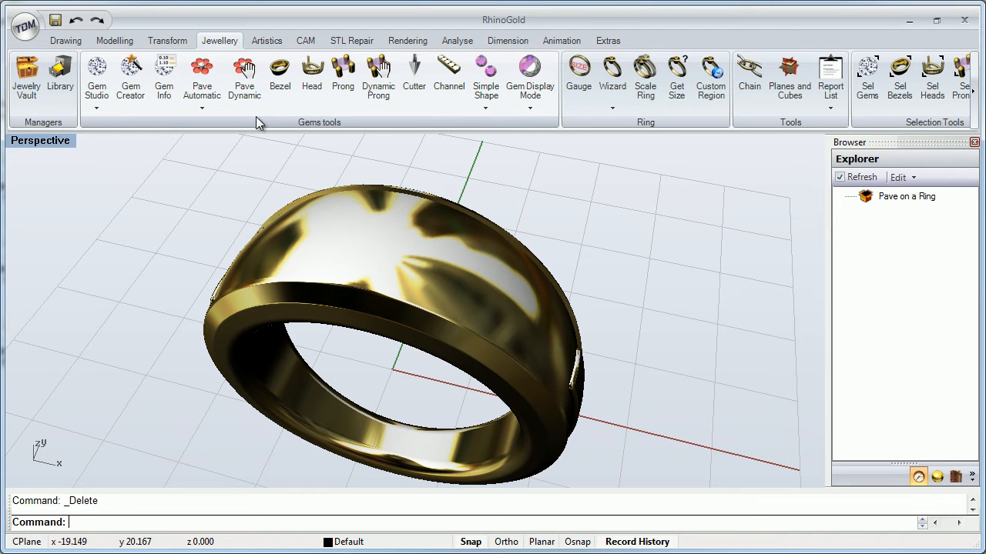
shift+right_drag(493, 291, 377, 271)
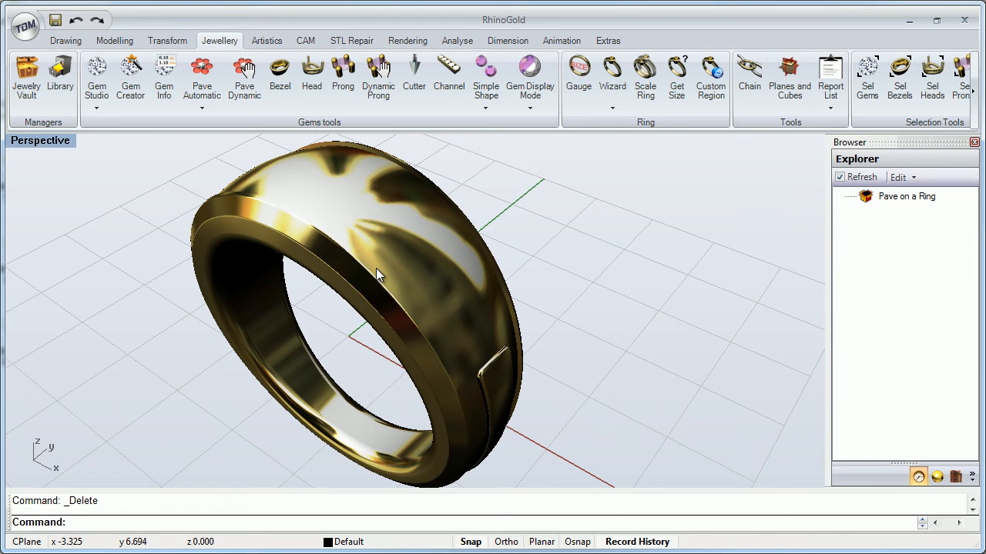
right_drag(385, 297, 282, 188)
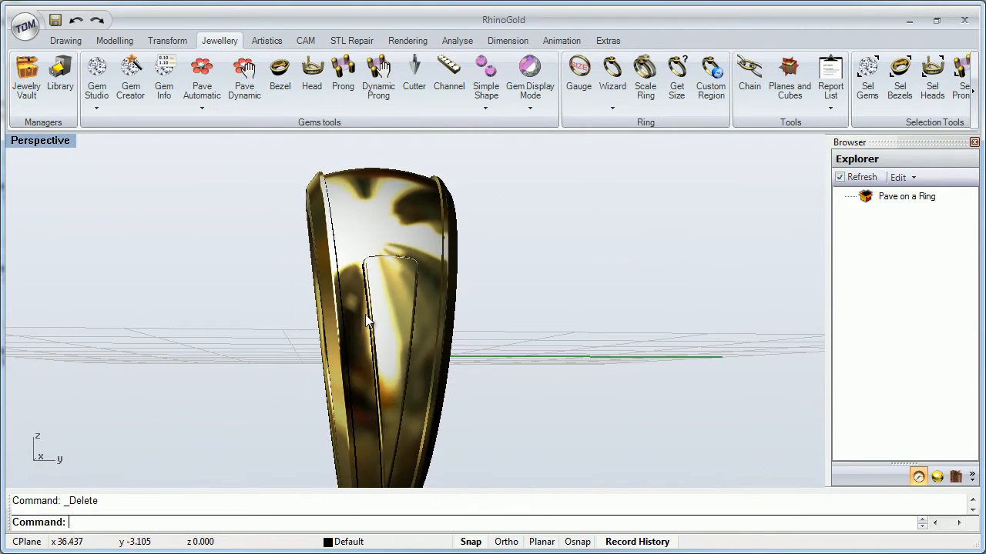
right_drag(354, 287, 443, 381)
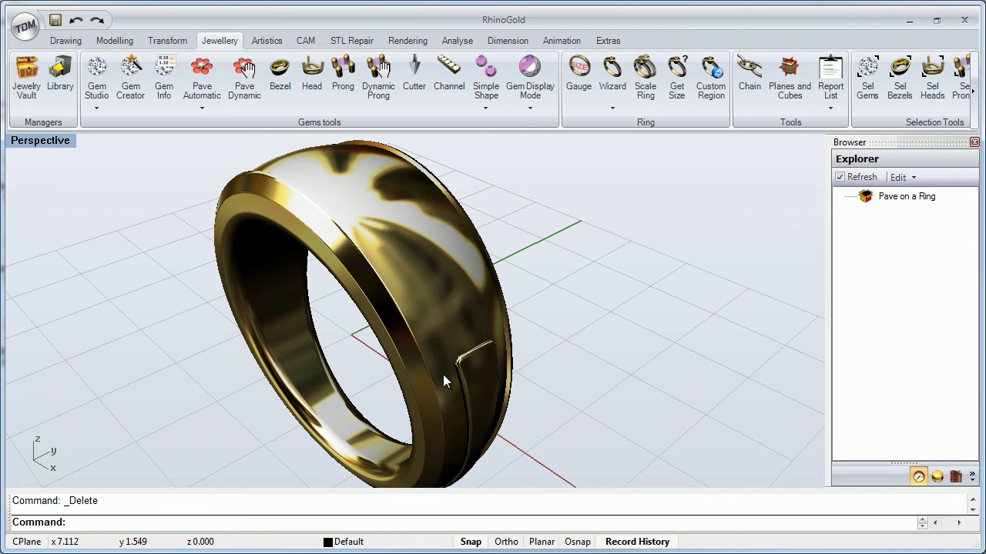
mouse_move(336, 267)
right_down()
mouse_move(387, 331)
mouse_move(359, 344)
mouse_move(329, 271)
right_up()
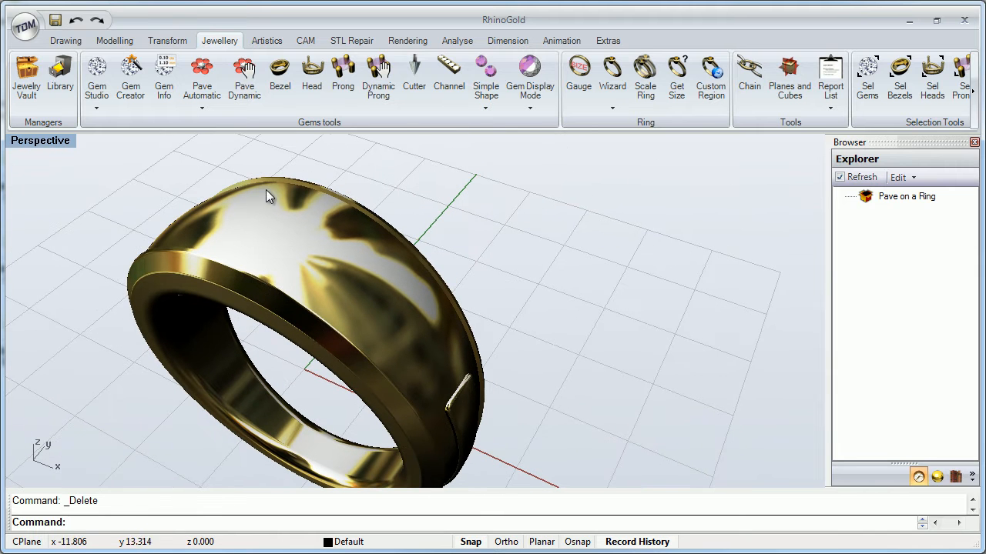
- Start an automatic pavé using the ring's domed outer surface as the gem surface
click(202, 85)
drag(477, 149, 623, 150)
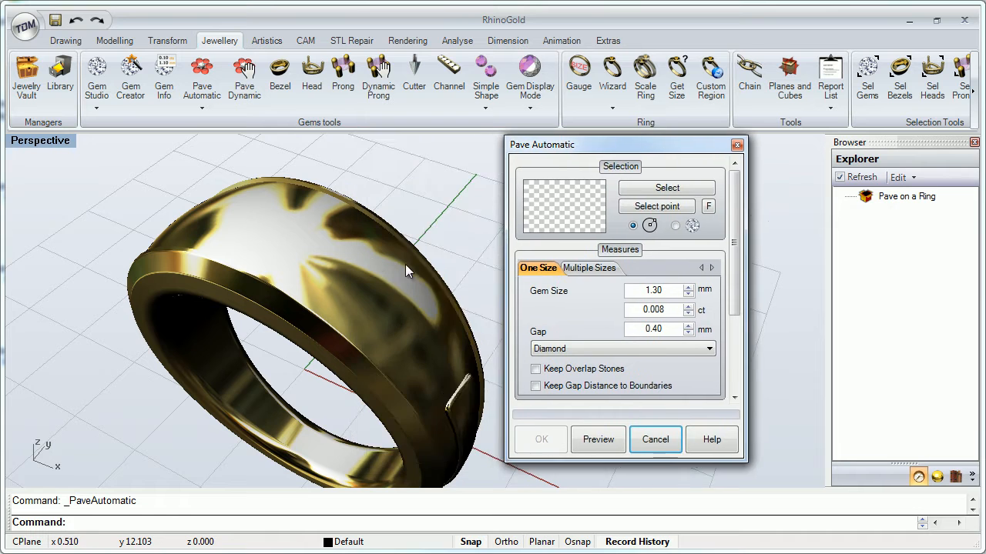
right_drag(409, 261, 393, 314)
click(642, 191)
right_drag(334, 244, 336, 248)
click(326, 200)
right_drag(342, 209, 347, 252)
- Set the gap between the automatic pavé gems to 0.20 mm, keeping the 1.30 mm diamond size
click(669, 329)
scroll(670, 329, down, 3)
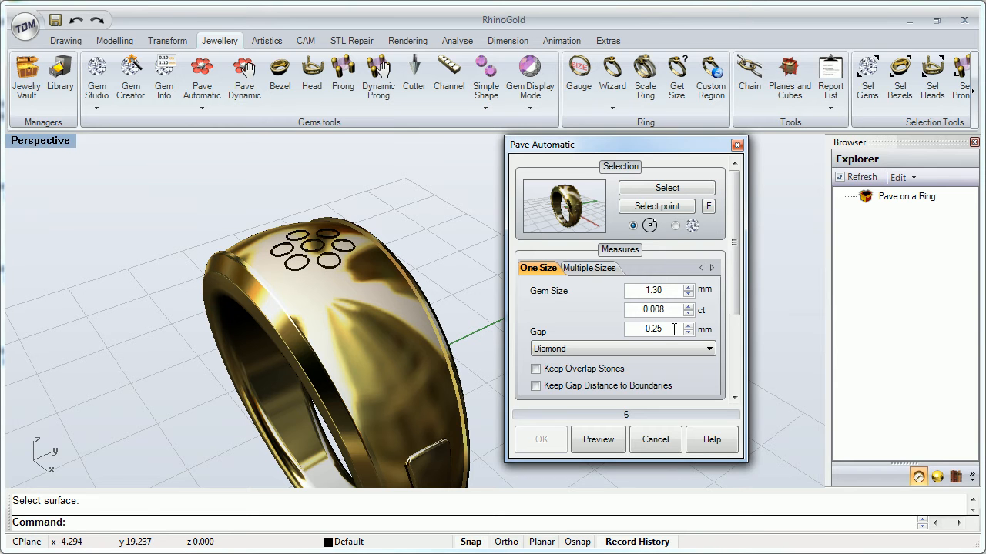
click(688, 332)
click(688, 333)
click(688, 327)
scroll(346, 275, up, 5)
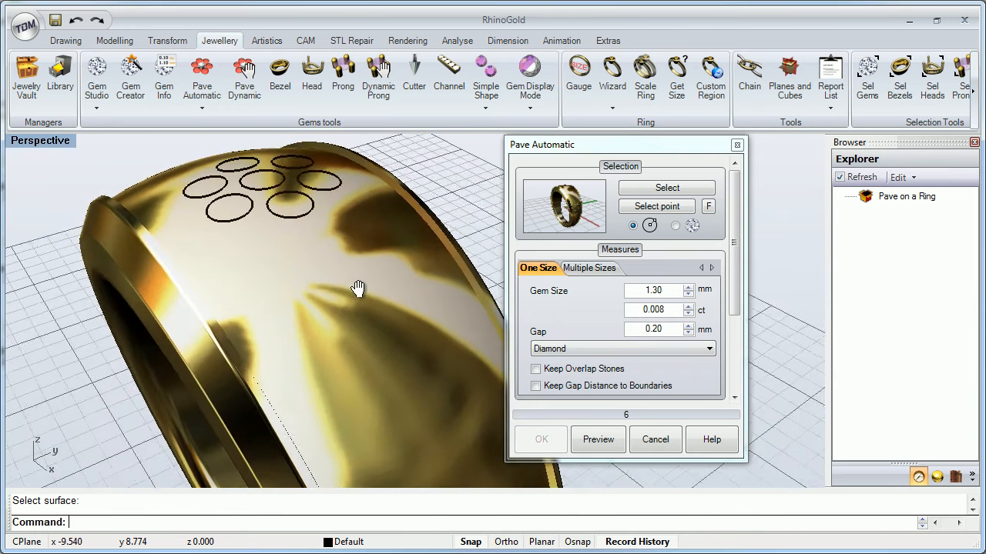
shift+right_drag(354, 284, 360, 297)
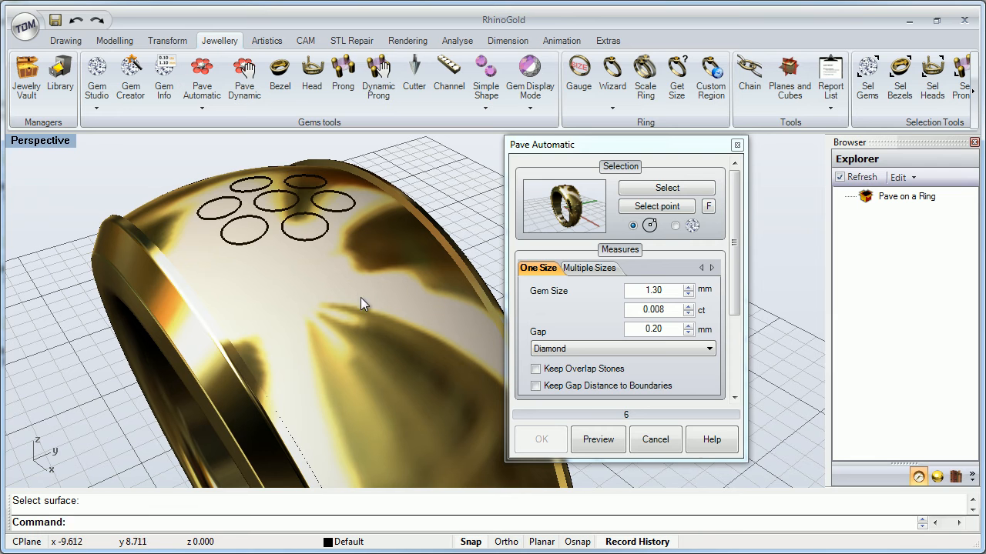
- Preview the automatic pavé layout, check the gem circles around the side panel, and cancel the pavé
click(590, 440)
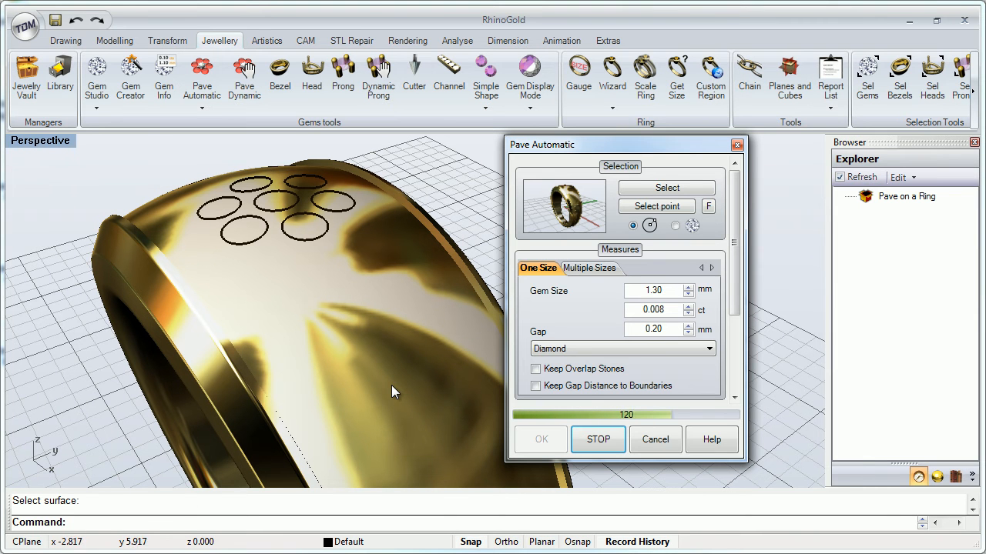
right_drag(386, 417, 344, 372)
scroll(356, 382, down, 3)
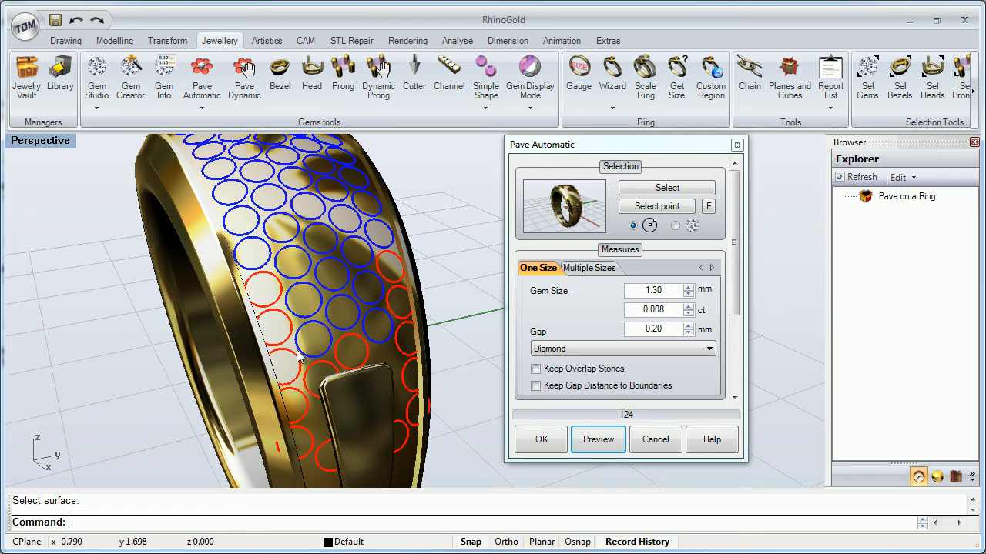
right_drag(303, 364, 274, 338)
right_drag(239, 400, 279, 421)
right_drag(307, 341, 308, 348)
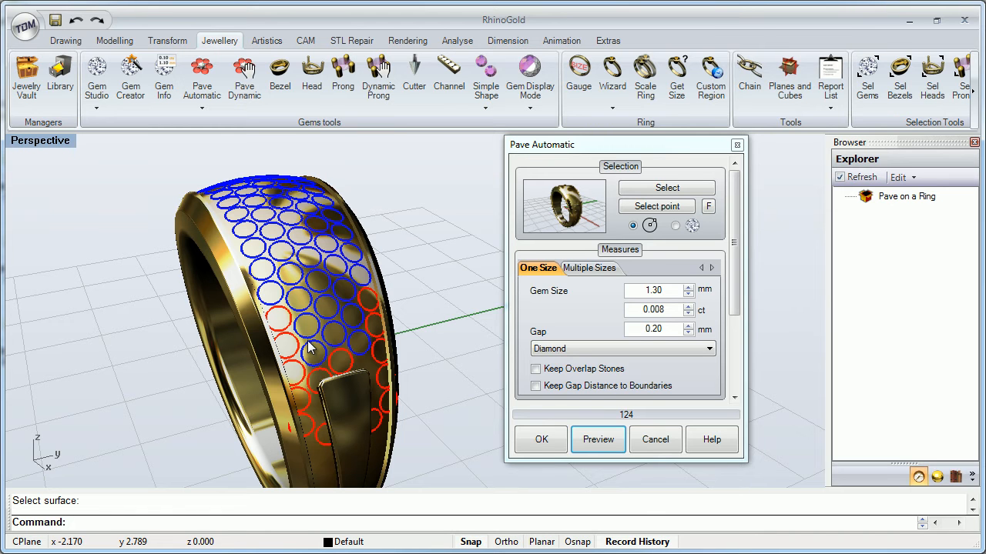
right_drag(278, 255, 254, 245)
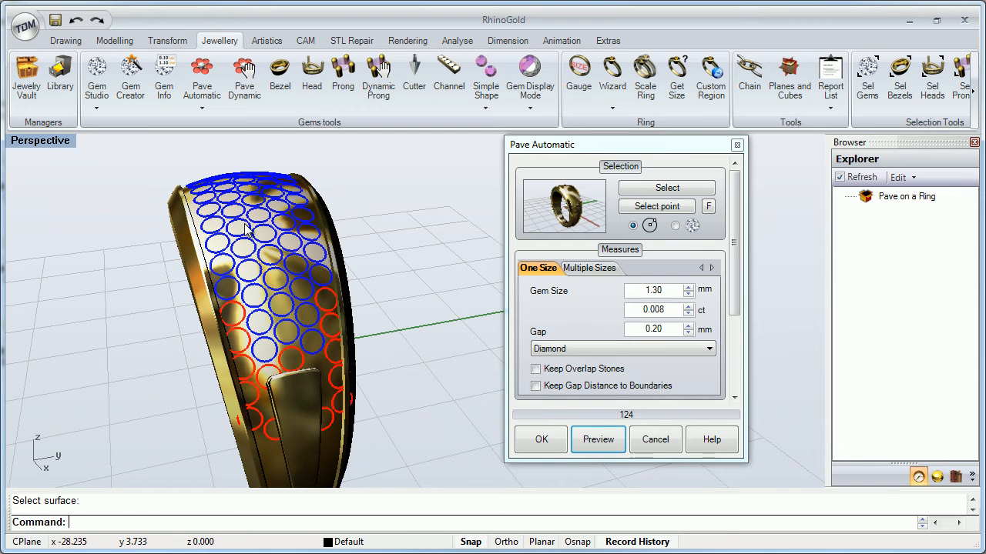
right_drag(271, 334, 270, 293)
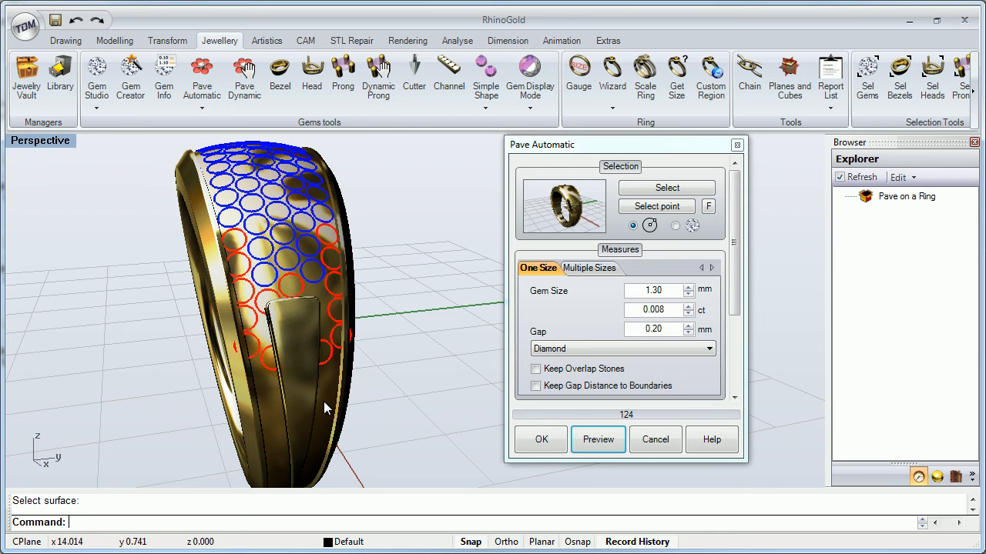
click(650, 443)
- Start a dynamic pavé and select the ring's domed outer surface for placing the gems
right_drag(212, 251, 324, 242)
middle_click(322, 240)
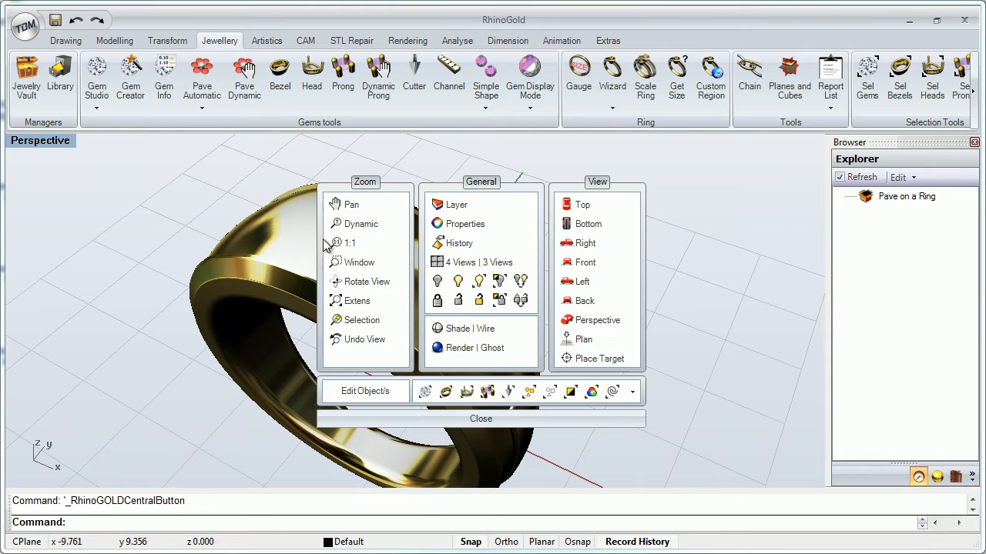
click(346, 300)
right_drag(361, 282, 336, 263)
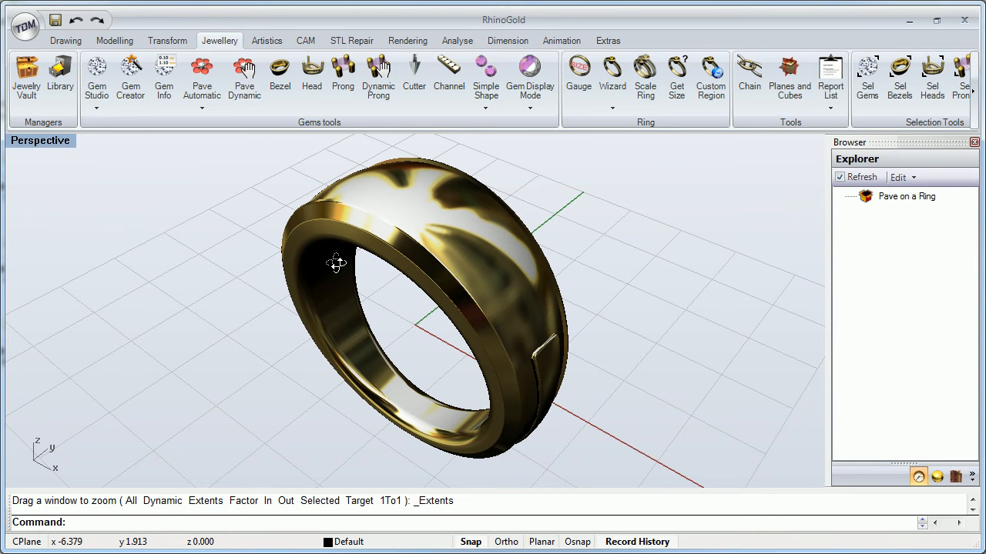
right_drag(336, 264, 247, 257)
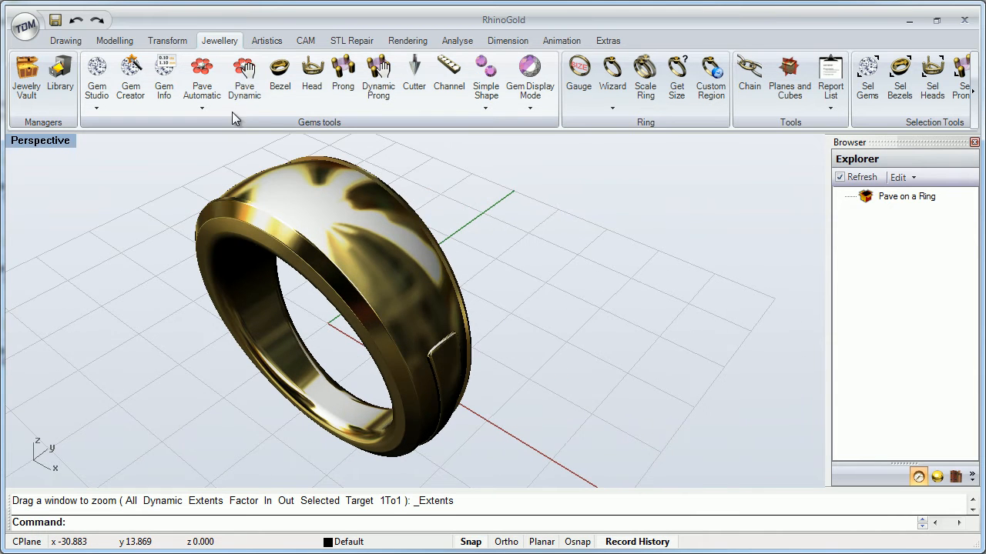
click(244, 99)
drag(437, 168, 87, 164)
right_drag(394, 282, 335, 283)
click(172, 203)
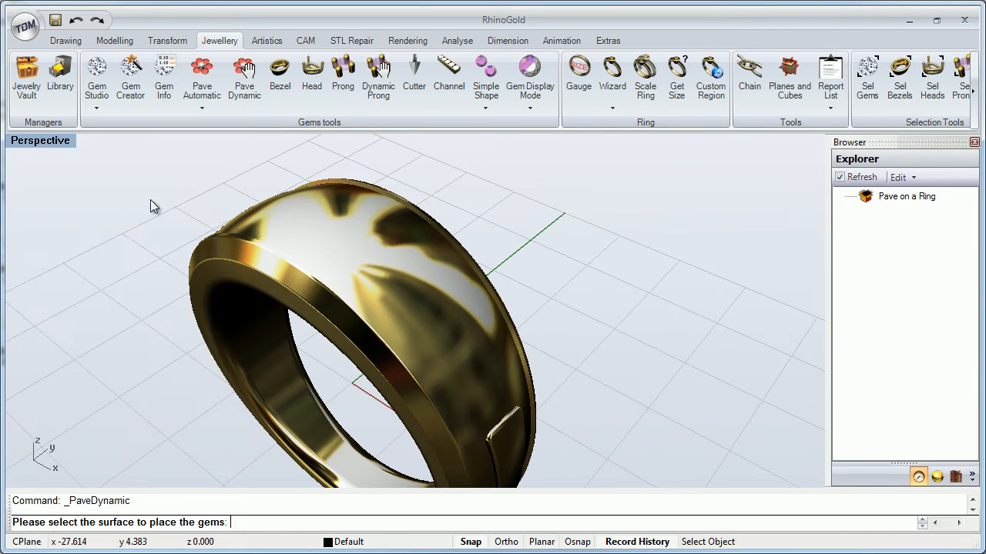
click(251, 204)
right_drag(298, 237, 319, 223)
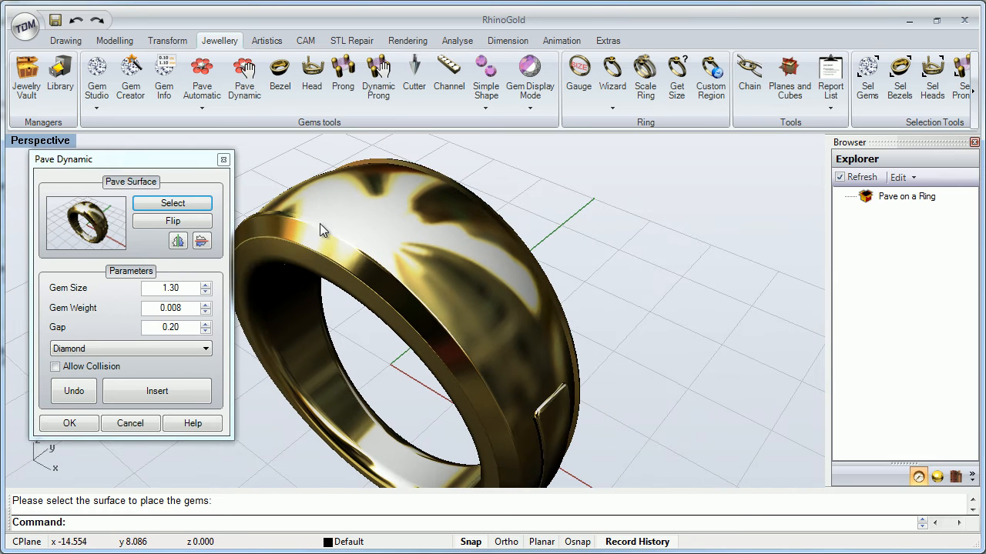
- Turn on both symmetry options and place the first 1.30 mm diamond at the centre of the ring's top
click(178, 242)
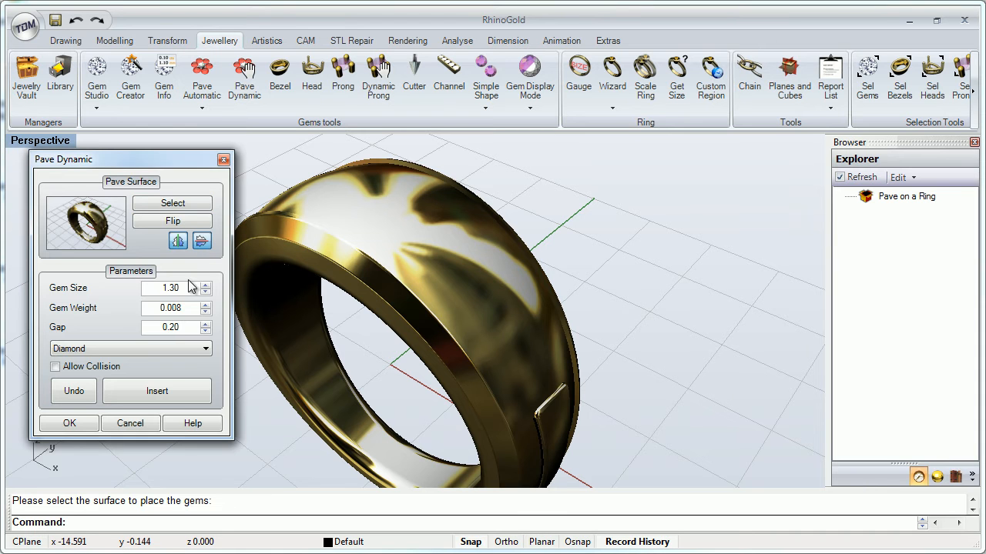
click(149, 395)
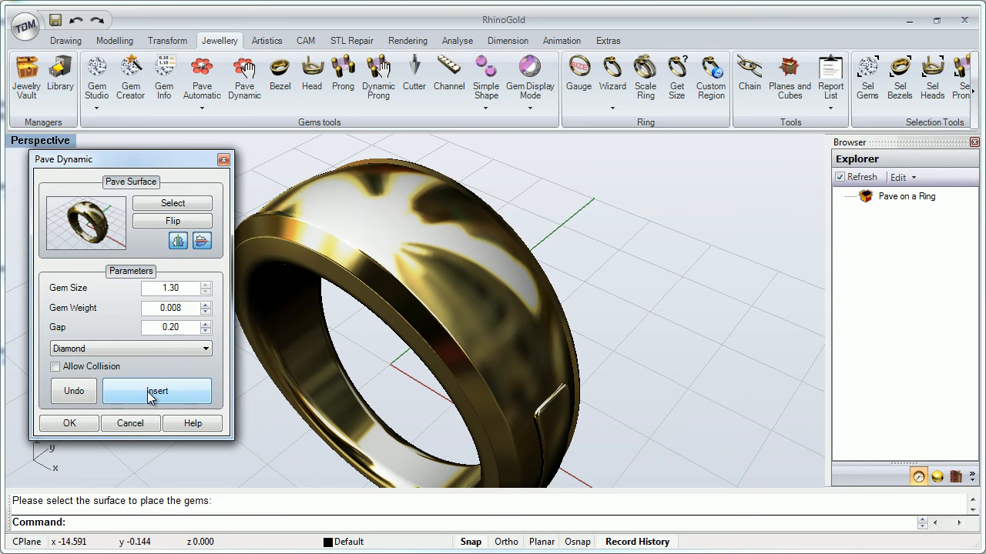
scroll(408, 235, up, 6)
right_drag(403, 233, 378, 312)
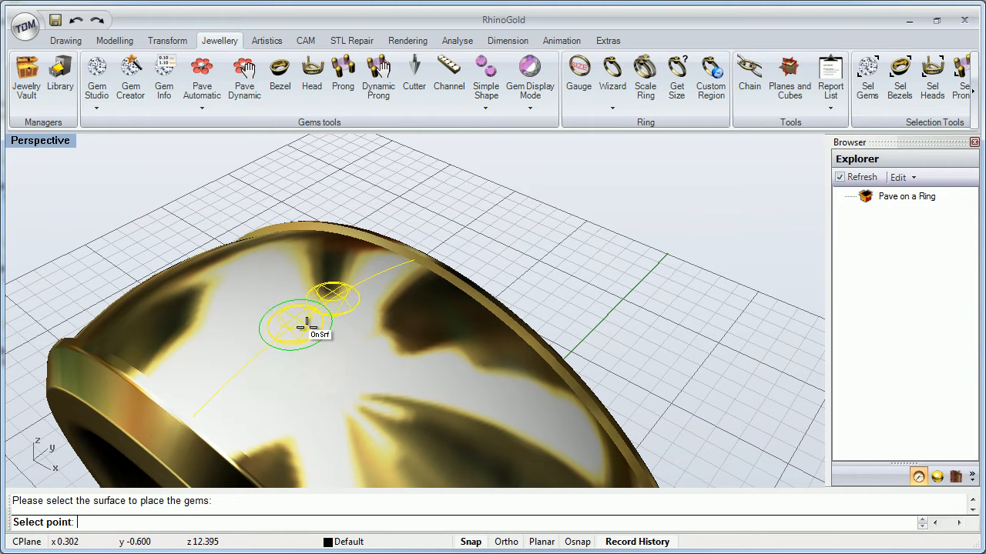
right_drag(322, 313, 365, 328)
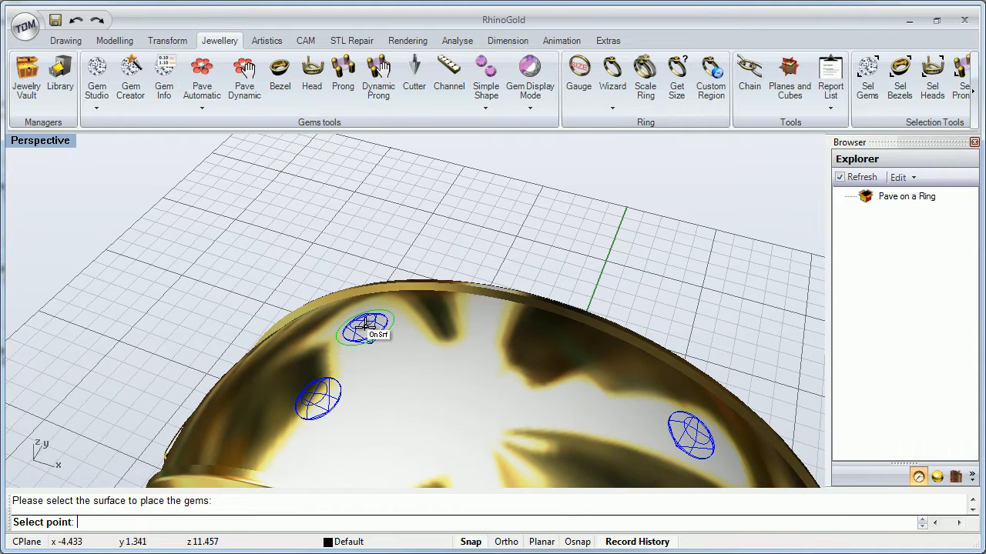
click(508, 396)
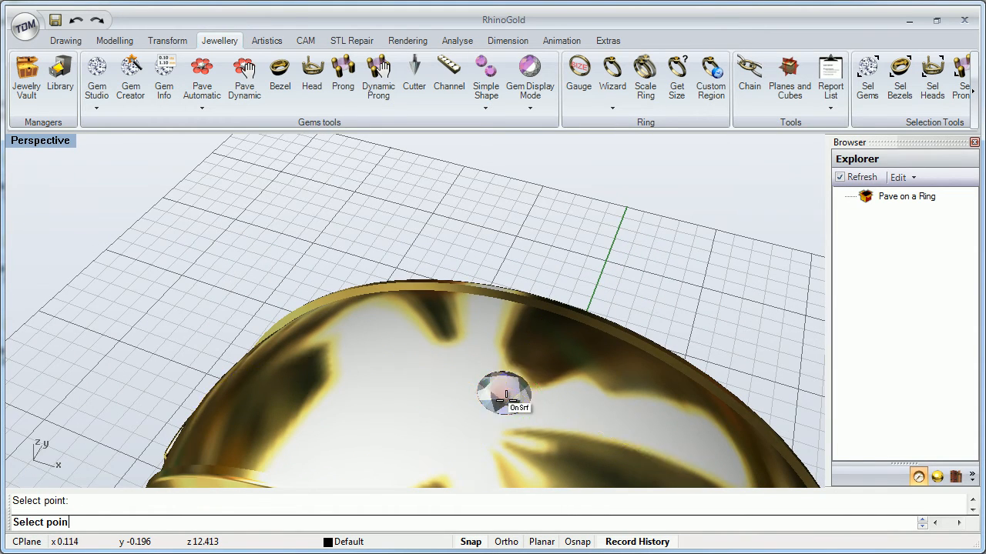
- Try positioning mirrored diamonds and a different gap beside the central gem, and end the insertion
scroll(531, 408, up, 5)
scroll(550, 417, down, 6)
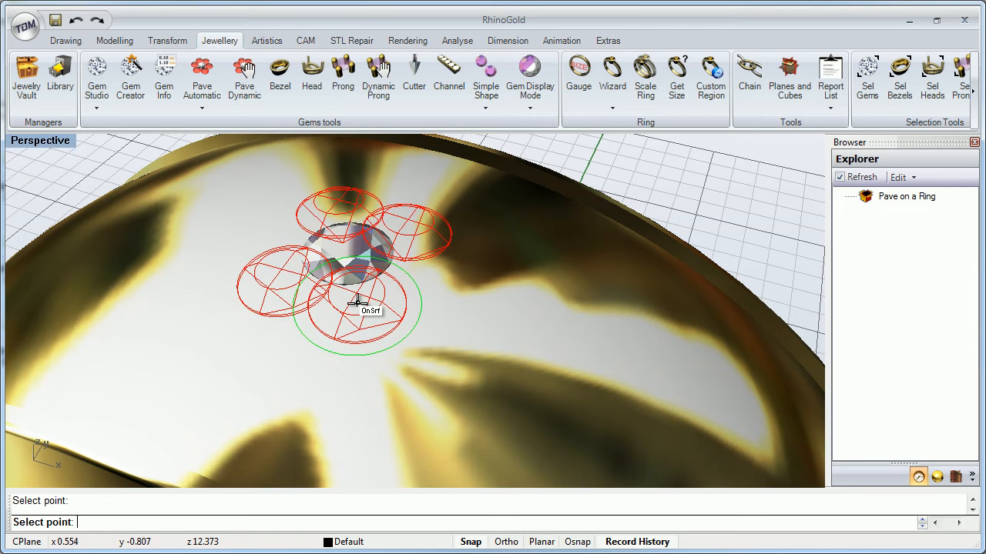
click(366, 331)
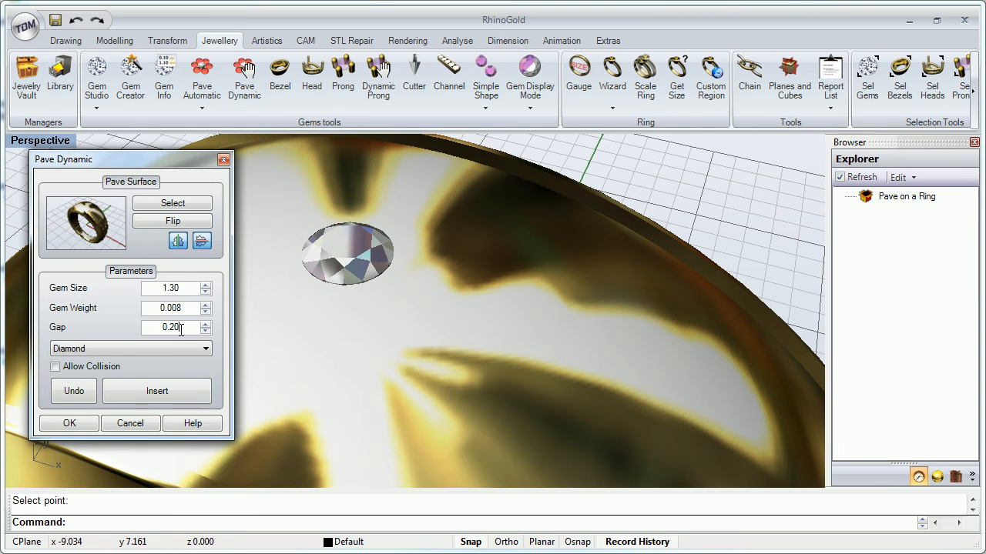
click(172, 382)
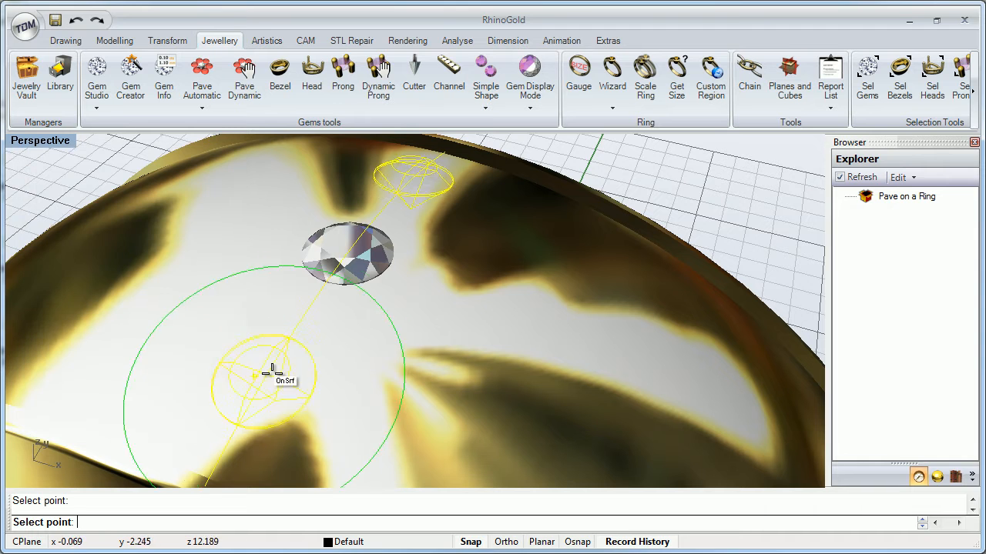
right_click(341, 380)
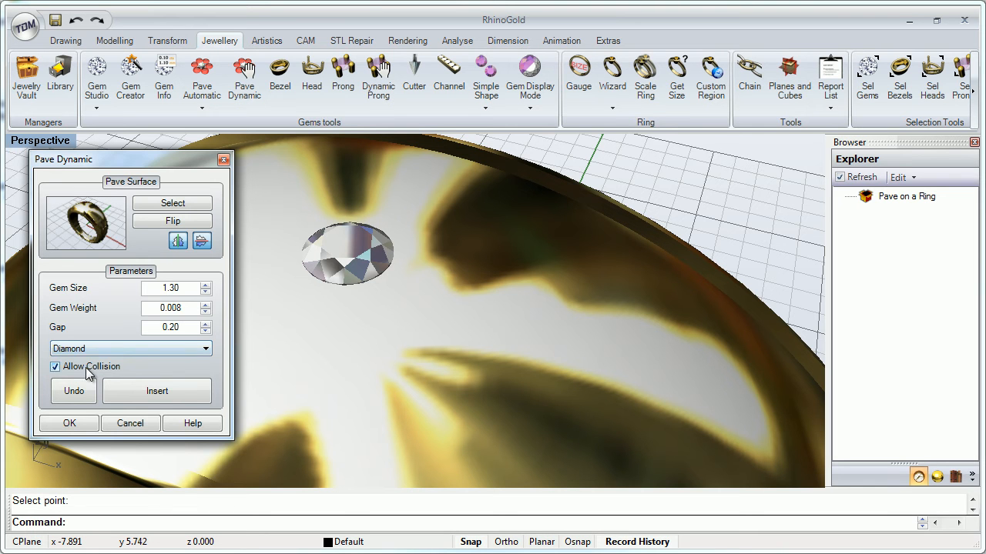
- Insert three mirrored diamonds on each side of the central gem along the ring's centre line
click(134, 389)
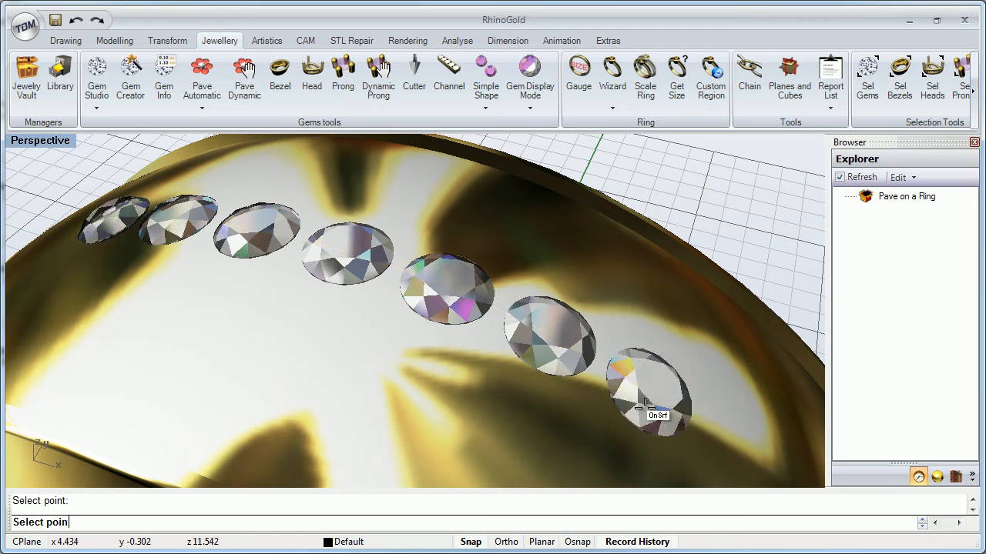
scroll(425, 364, up, 5)
scroll(425, 363, down, 5)
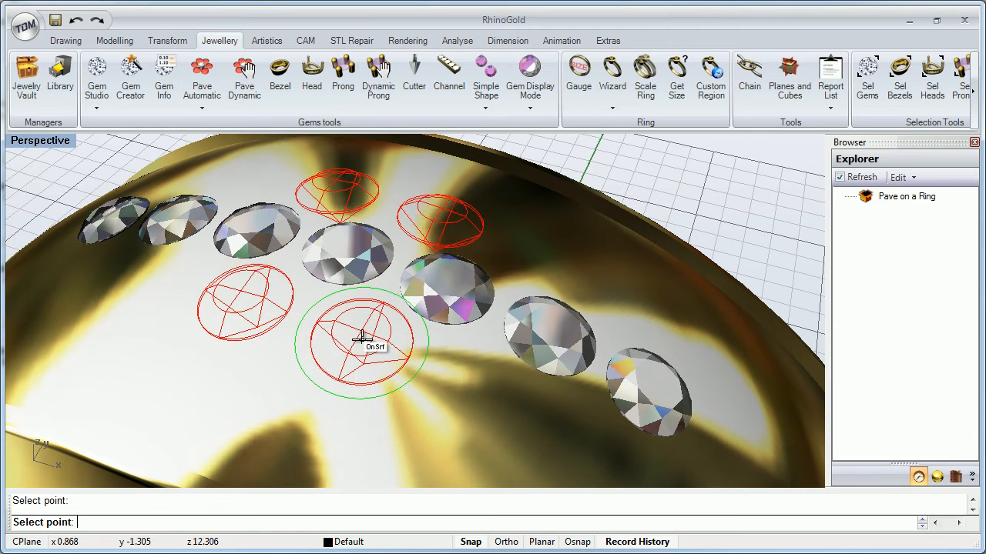
- Place three sets of mirrored diamonds to form the staggered rows on both sides of the centre row
click(353, 336)
click(462, 379)
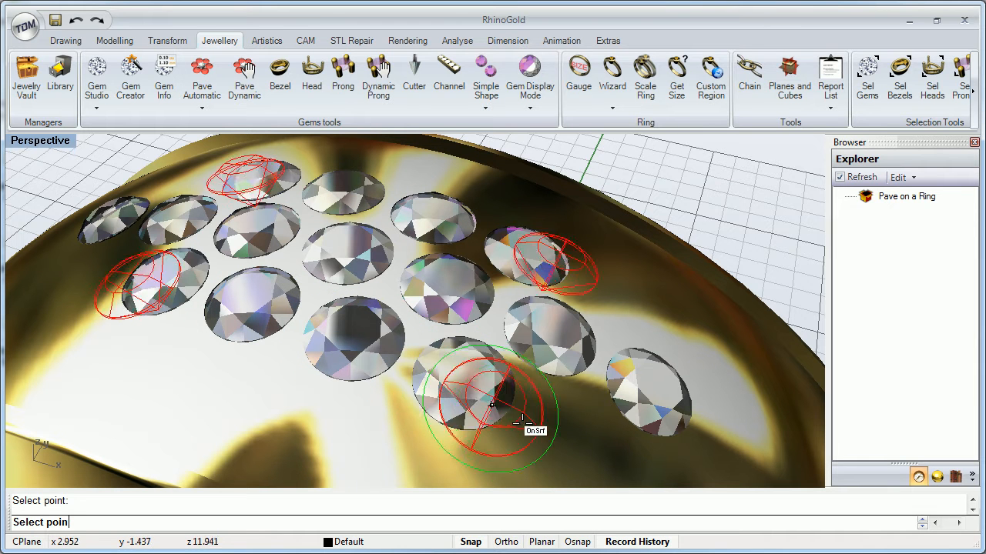
click(571, 437)
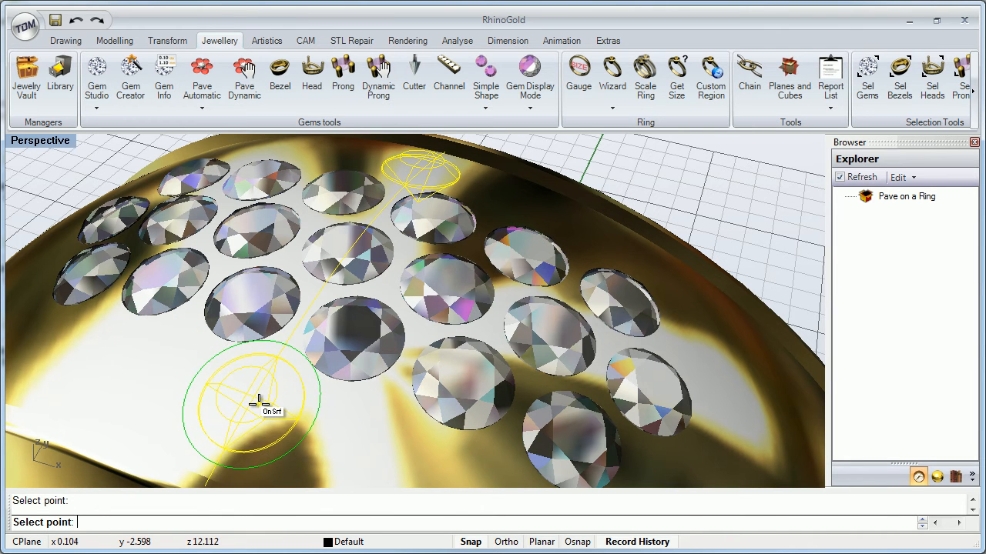
- Extend the outer staggered rows with two more mirrored sets of diamonds toward the ring's edges
scroll(259, 401, down, 3)
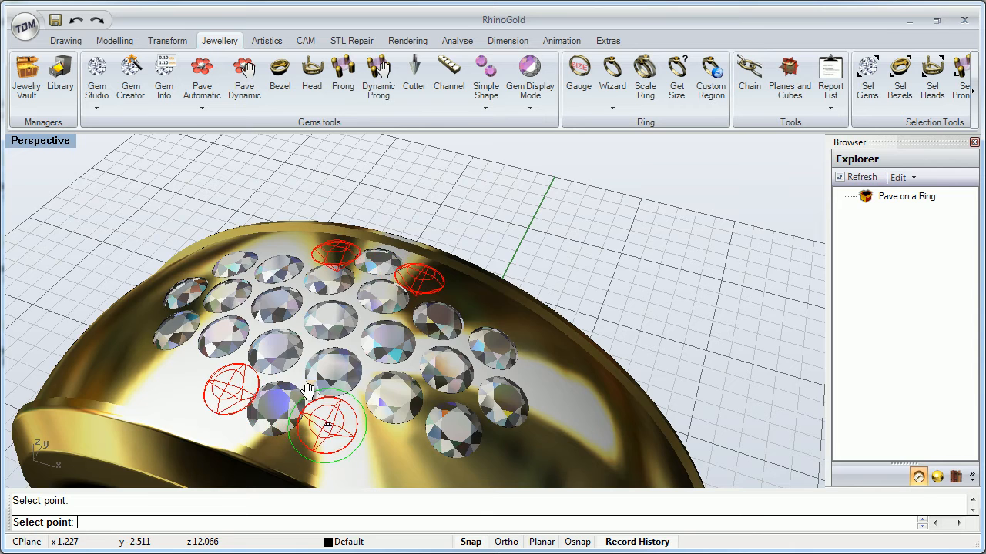
scroll(289, 358, up, 3)
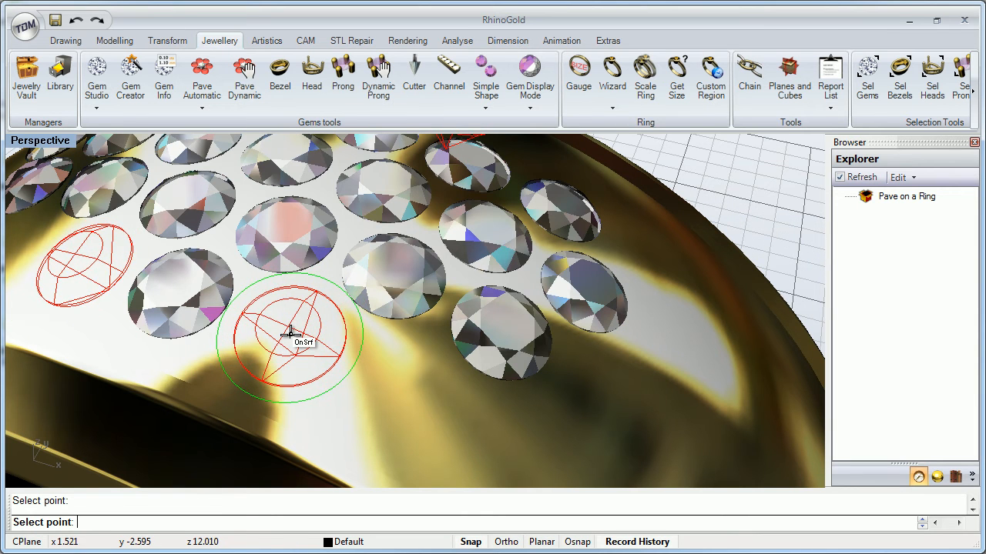
click(289, 332)
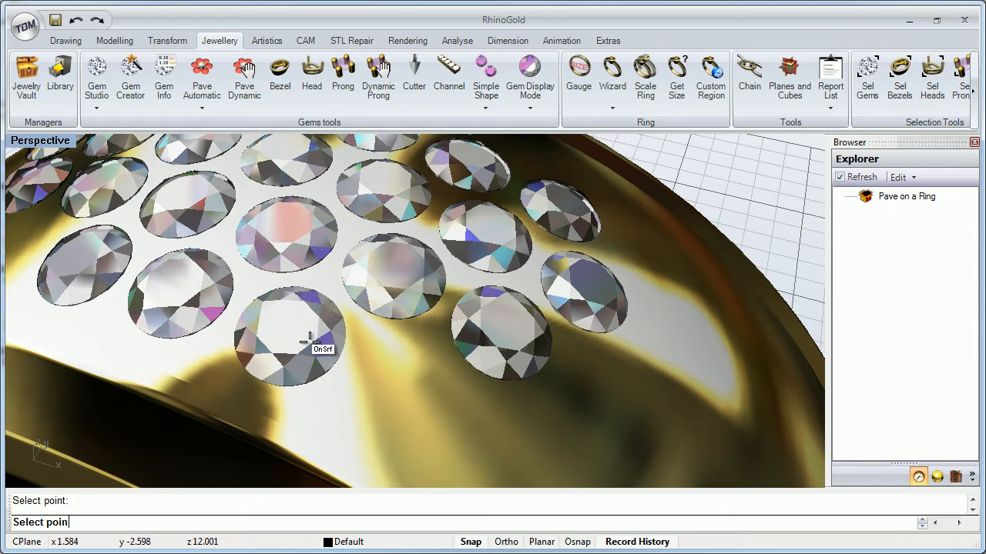
click(397, 389)
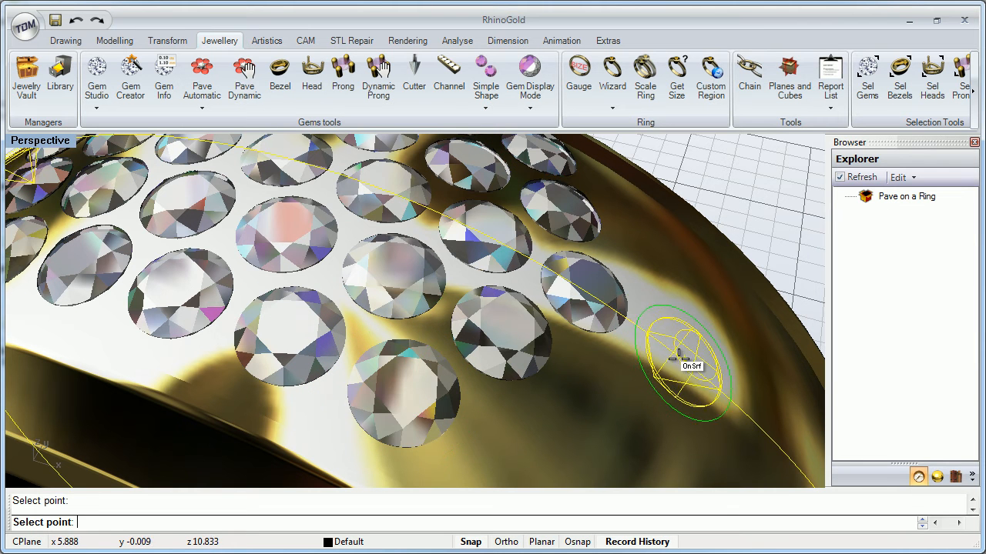
- Extend the centre row with further mirrored diamonds along the centre line down both sides of the ring
scroll(677, 358, down, 5)
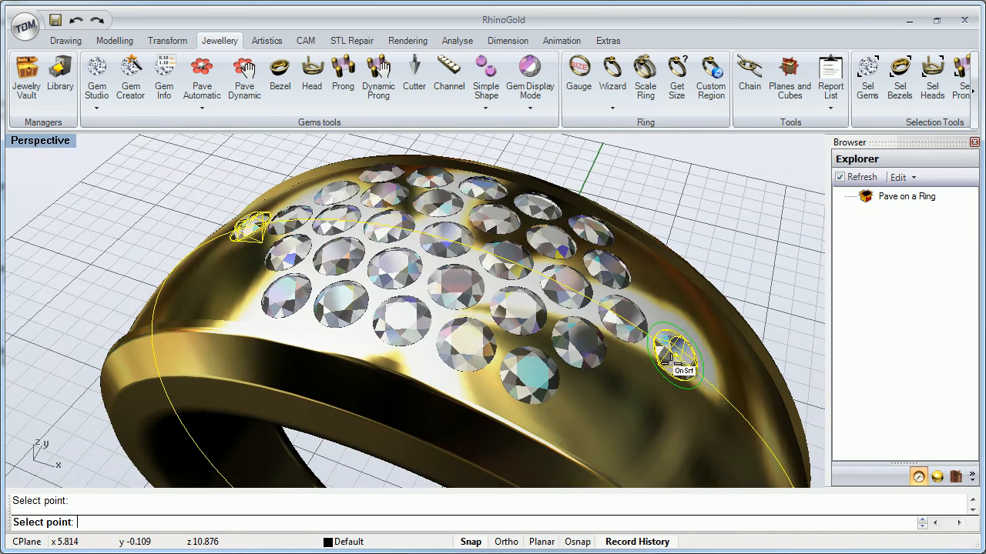
mouse_move(471, 327)
shift+right_down()
mouse_move(438, 313)
mouse_move(462, 313)
shift+right_up()
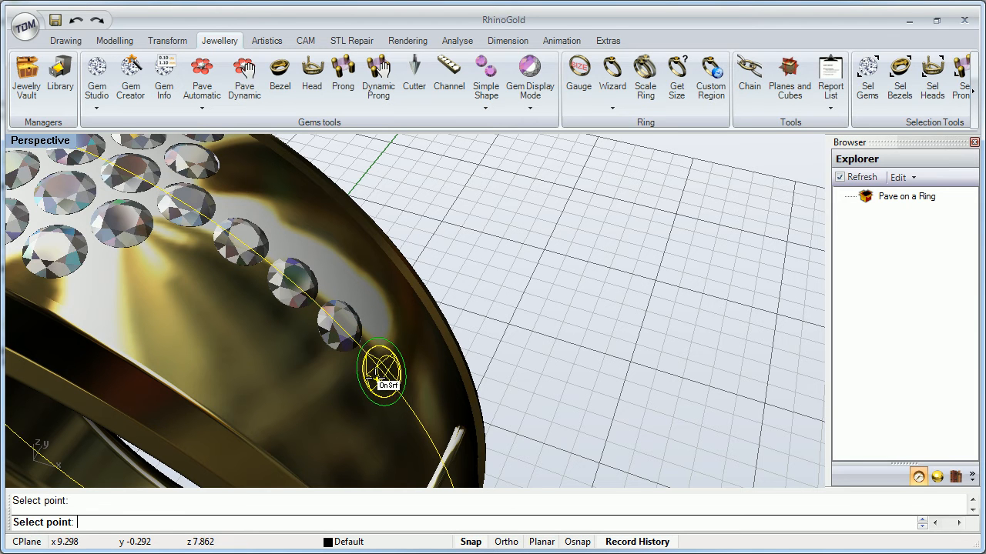
click(380, 373)
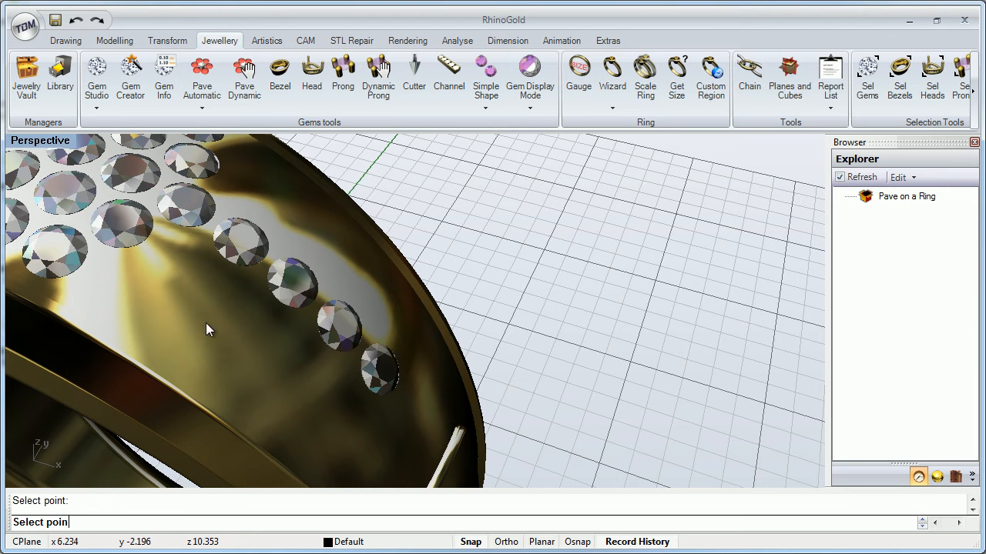
- Place four mirrored sets of diamonds to fill the rows flanking the extended centre row
click(181, 258)
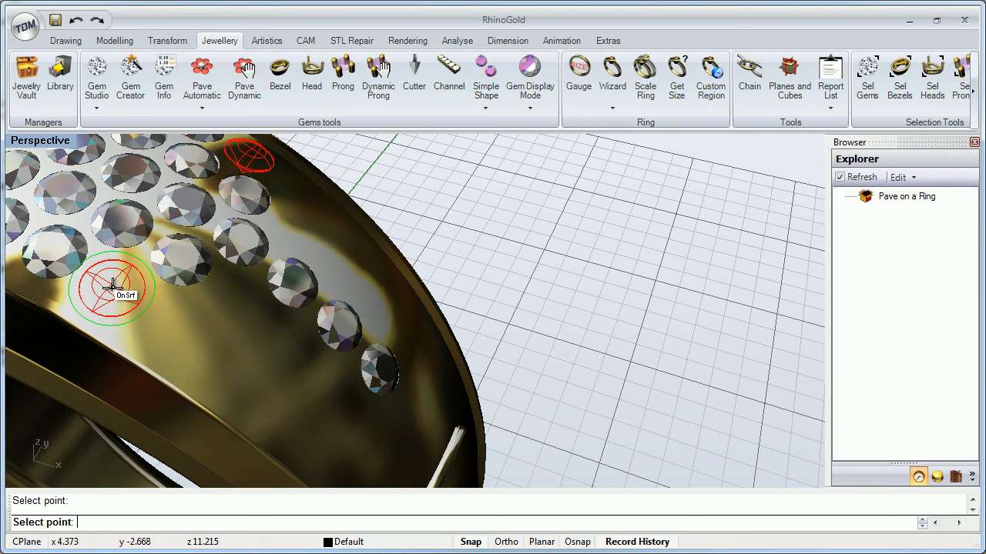
click(115, 285)
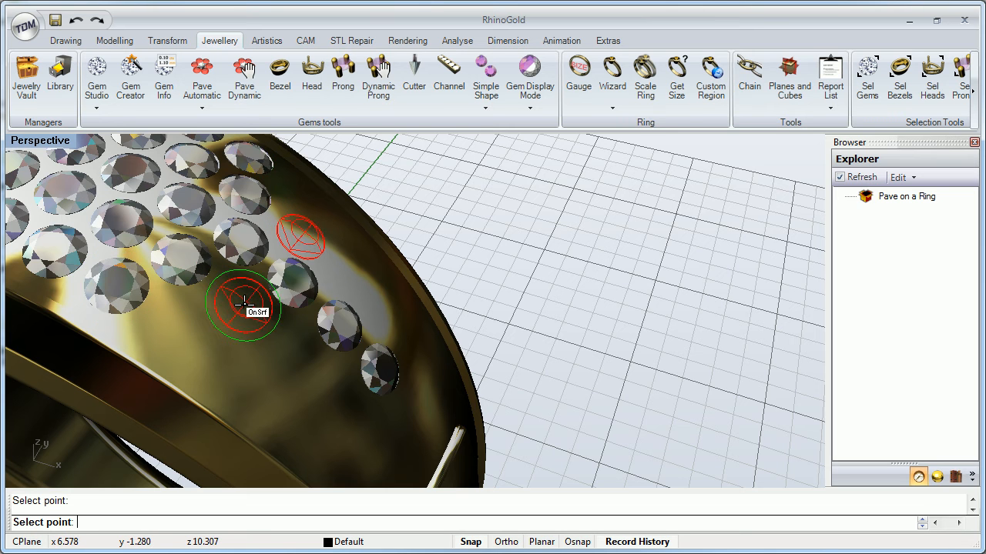
click(240, 302)
click(290, 344)
- Complete the lower ends of the pavé with mirrored diamonds in the flanking rows and on the centre line
scroll(290, 344, down, 3)
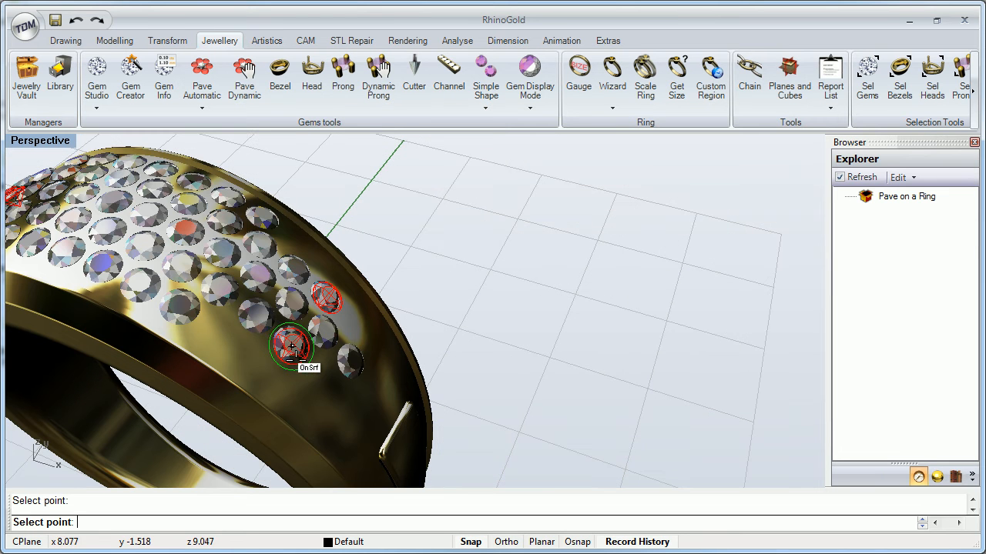
shift+right_drag(299, 358, 264, 325)
scroll(264, 325, up, 4)
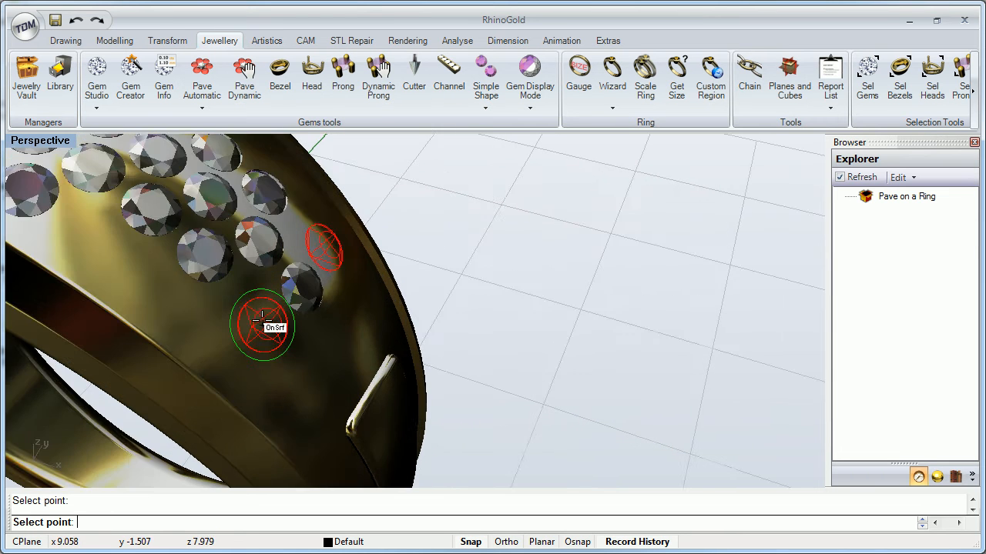
click(251, 299)
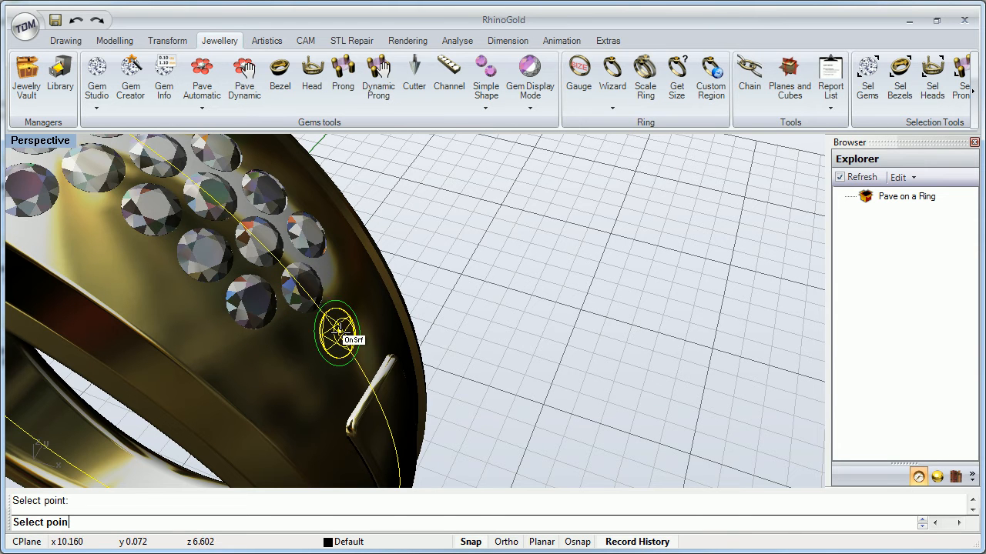
click(340, 332)
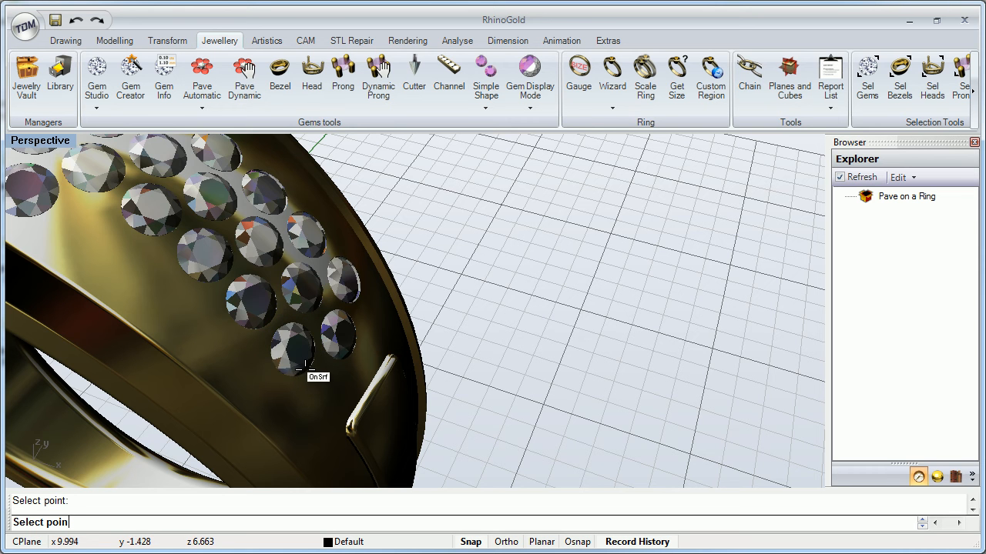
- End the gem insertion above the raised side panel and accept the finished pavé
right_drag(275, 362, 252, 353)
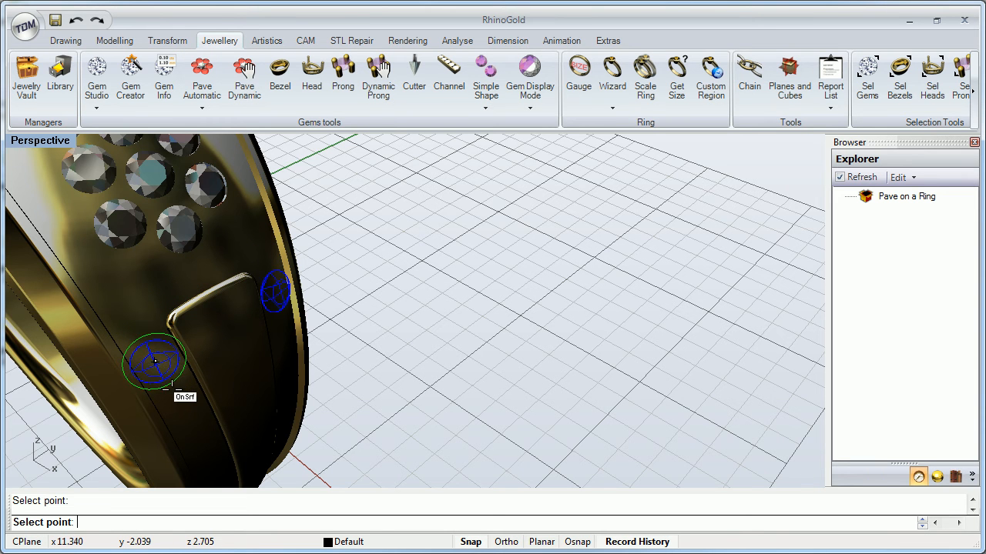
right_click(154, 349)
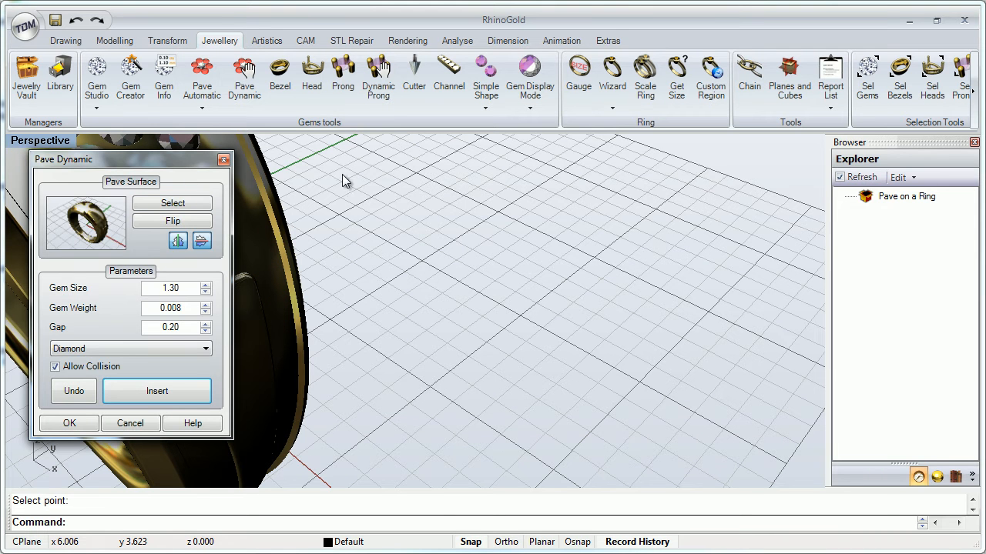
drag(198, 164, 525, 165)
click(396, 425)
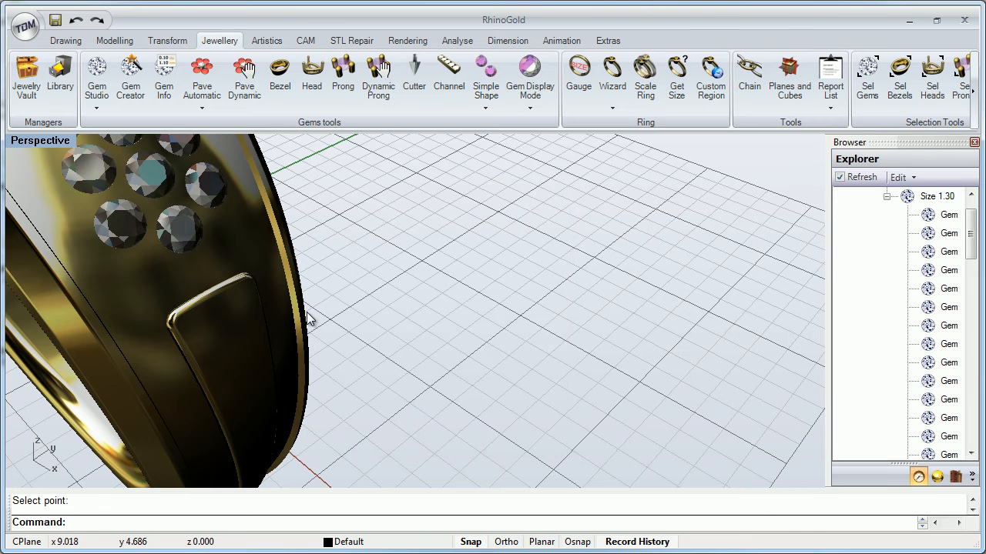
- Duplicate the side edge of the ring's domed surface, next to the raised side panel, as a curve
middle_click(307, 320)
click(361, 302)
right_drag(365, 305, 455, 318)
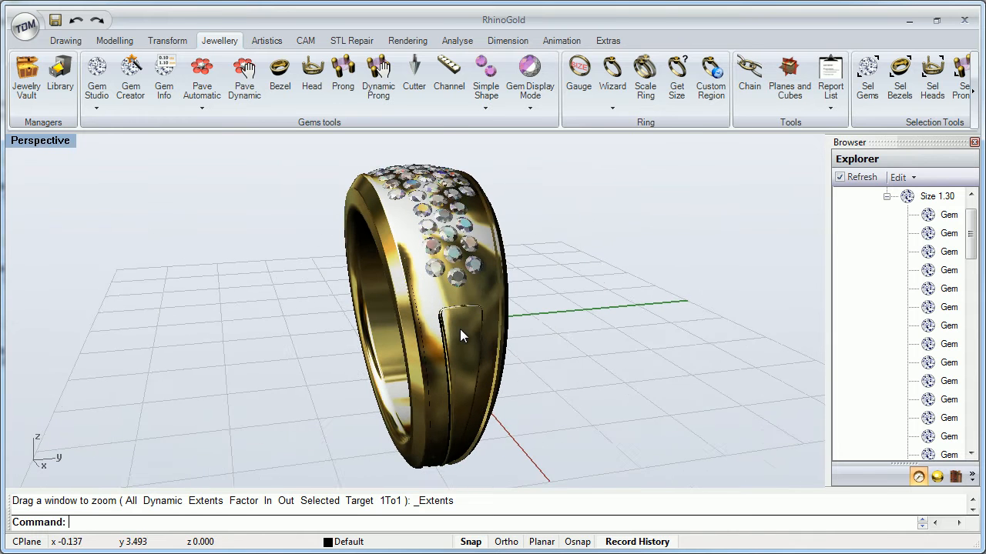
right_drag(424, 394, 328, 383)
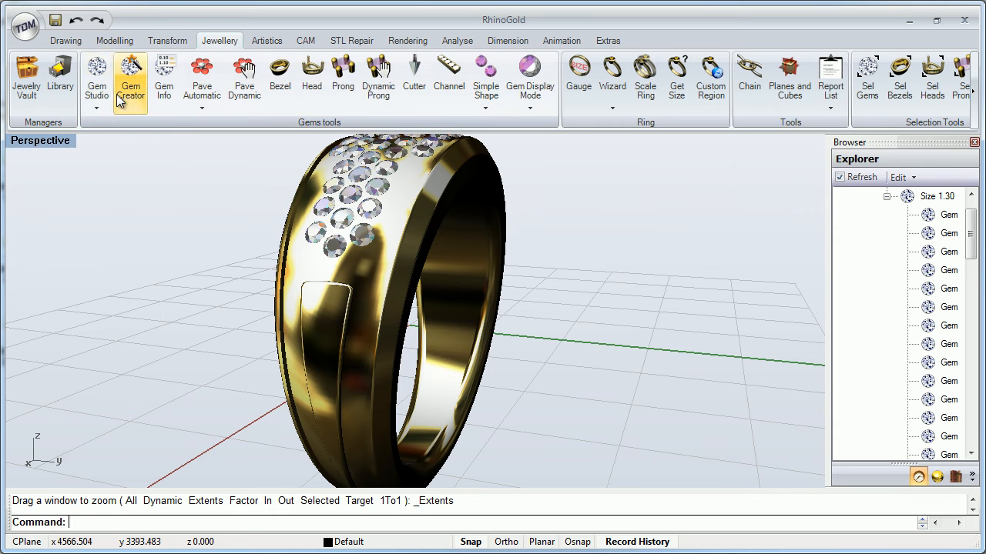
click(108, 40)
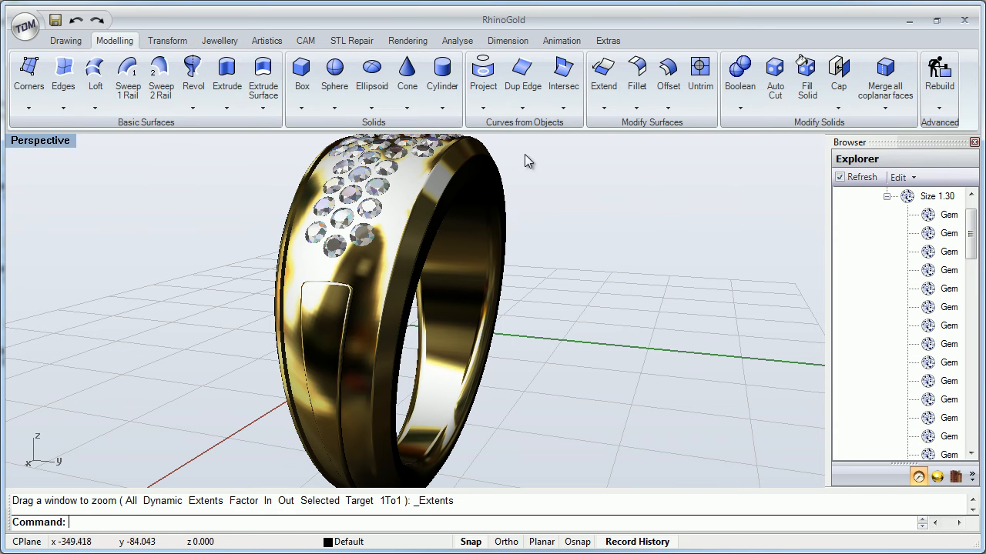
click(523, 109)
click(522, 71)
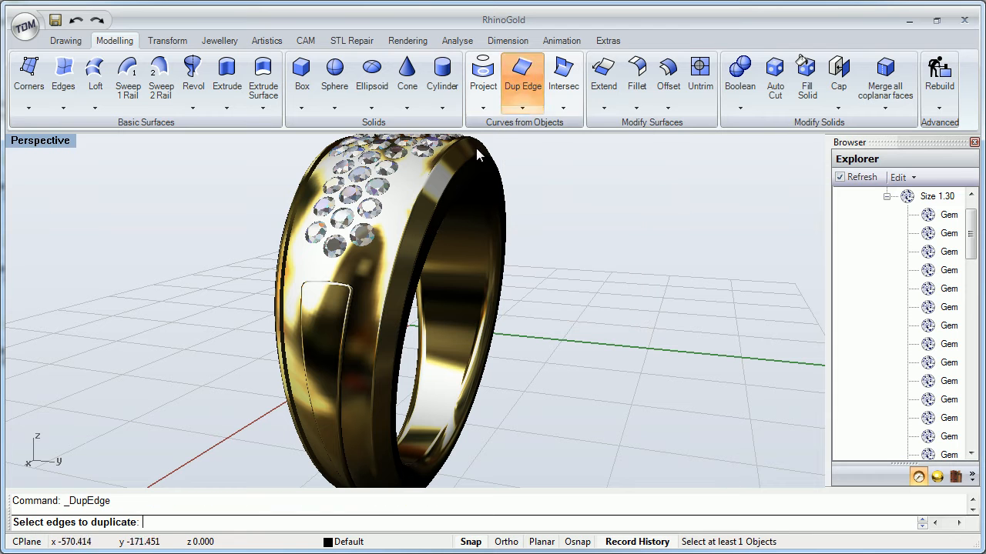
click(286, 281)
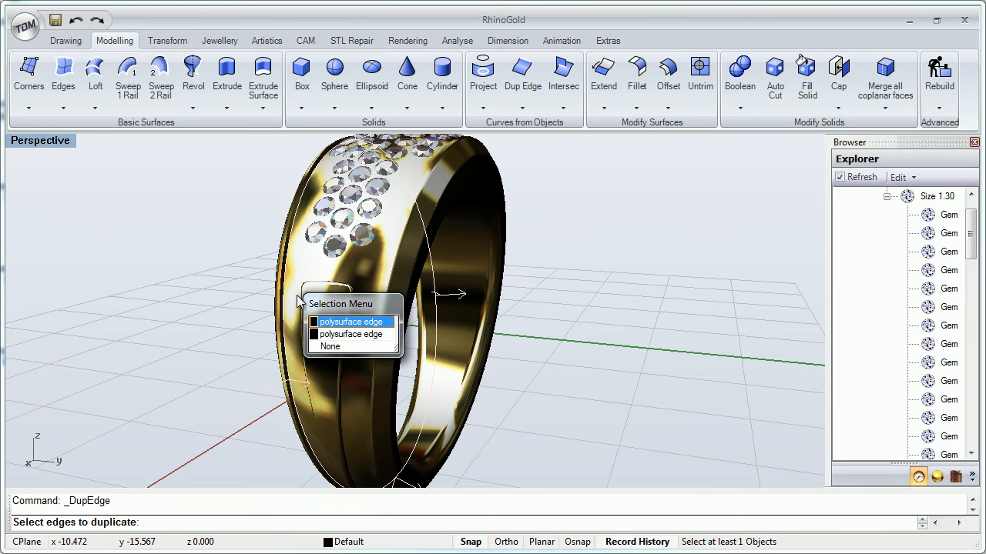
click(318, 321)
key(Return)
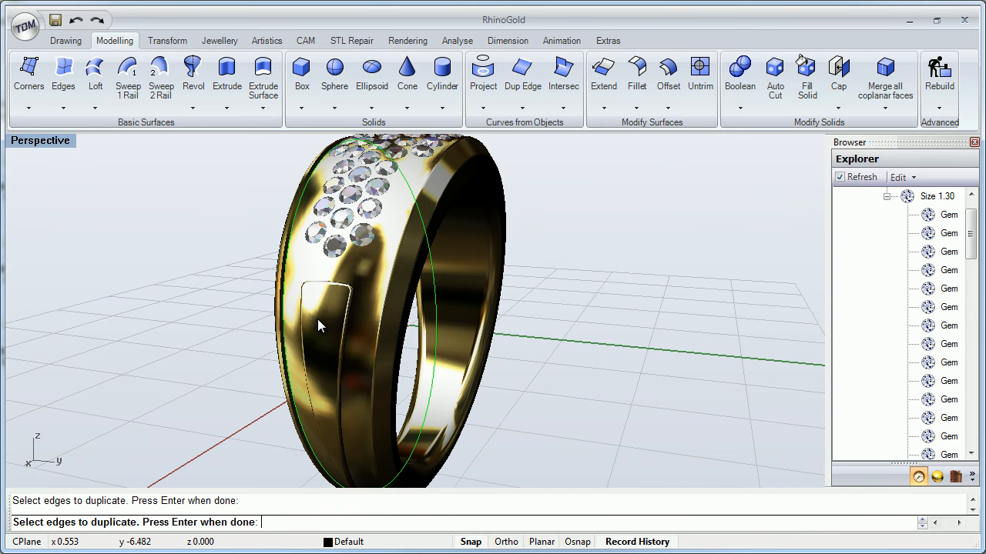
- Split the duplicated edge curve at two points, level with the upper and lower ends of the raised side panel
scroll(298, 325, up, 2)
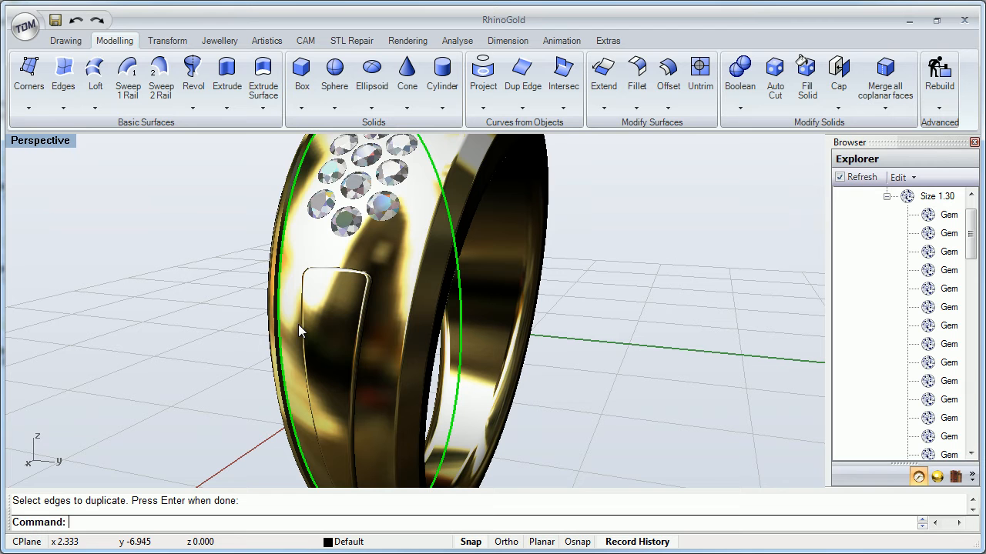
click(65, 40)
click(663, 77)
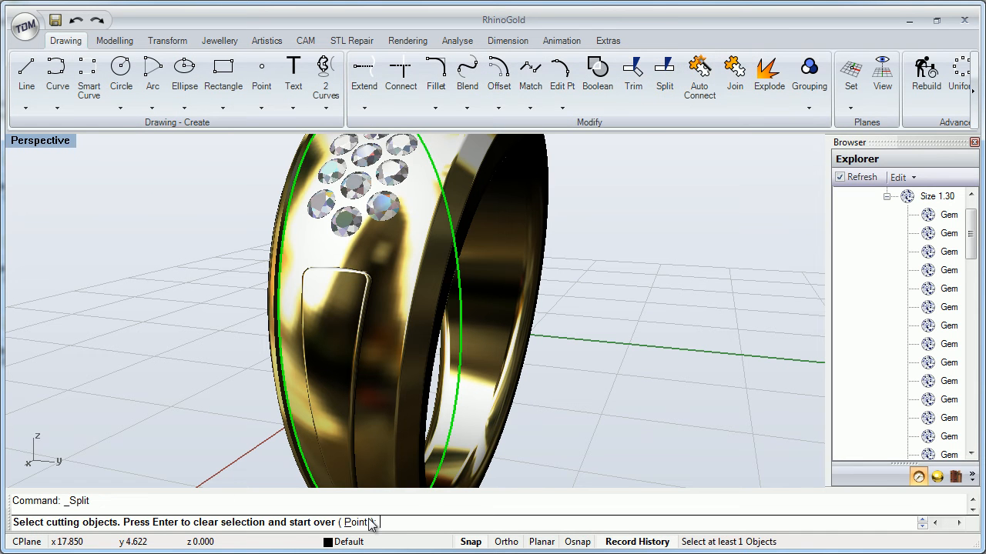
click(363, 522)
click(280, 257)
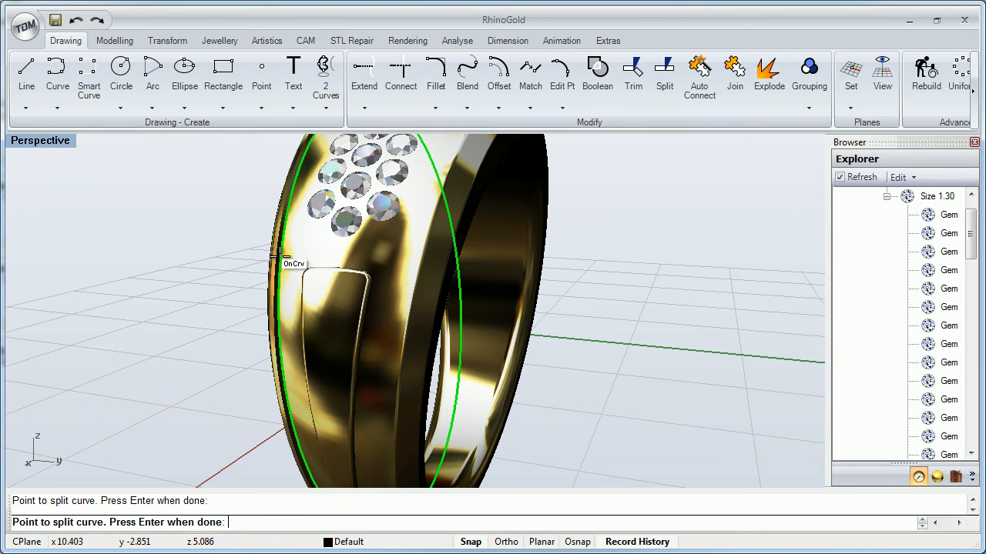
scroll(296, 362, down, 5)
right_drag(286, 302, 286, 309)
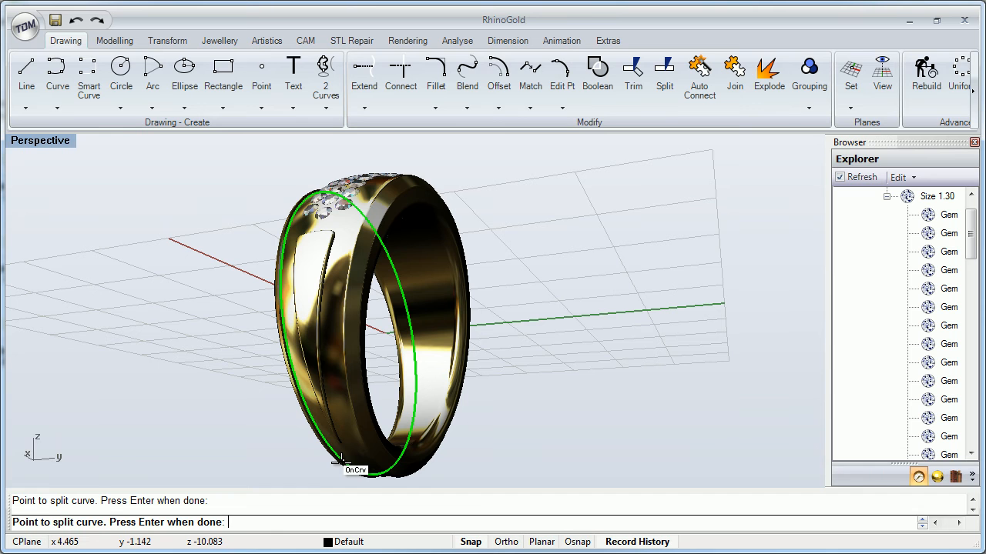
key(Return)
key(Escape)
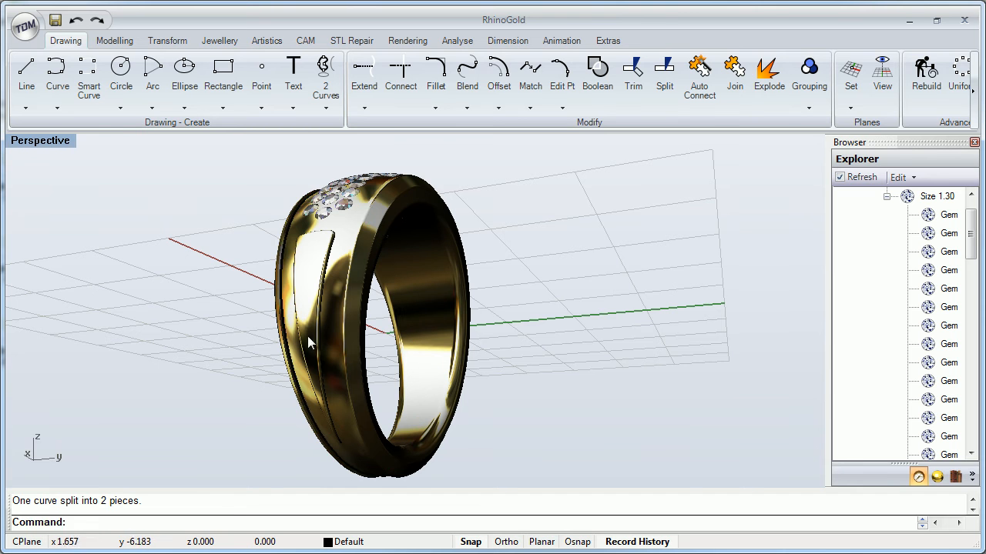
click(287, 328)
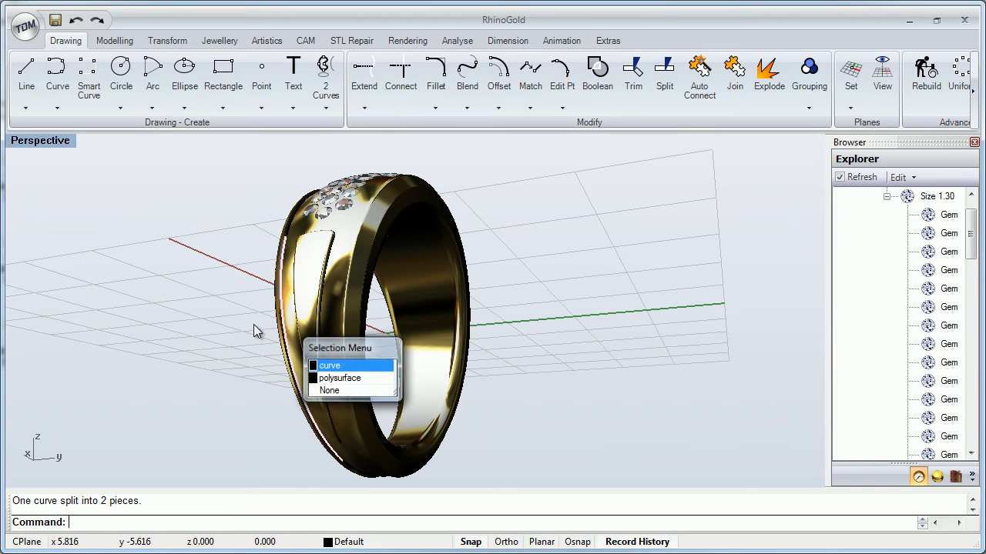
click(254, 325)
- Start Gems by 2 Curves using the split edge segment and the adjacent long edge of the raised side panel
right_drag(337, 276, 372, 331)
scroll(371, 330, up, 2)
scroll(127, 77, down, 3)
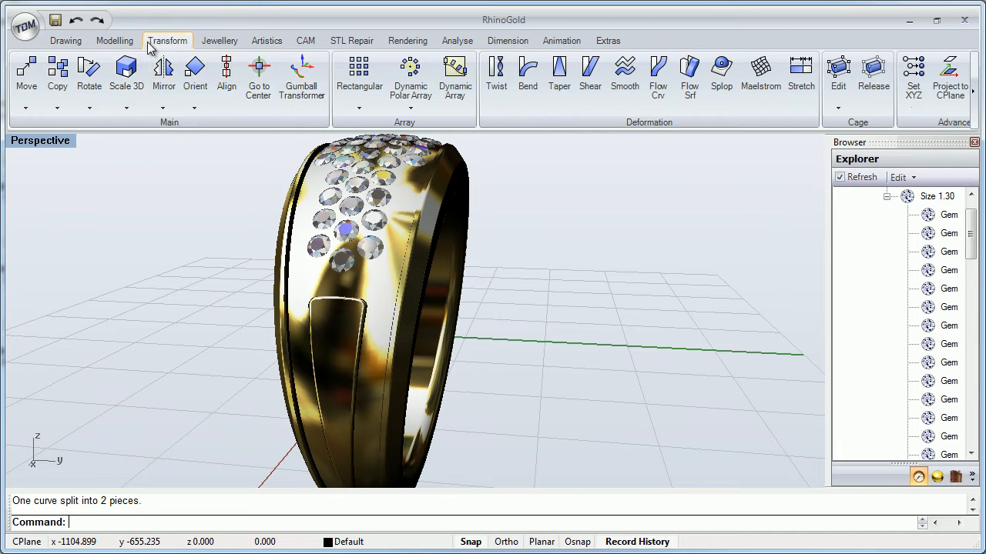
click(97, 108)
click(113, 240)
click(54, 140)
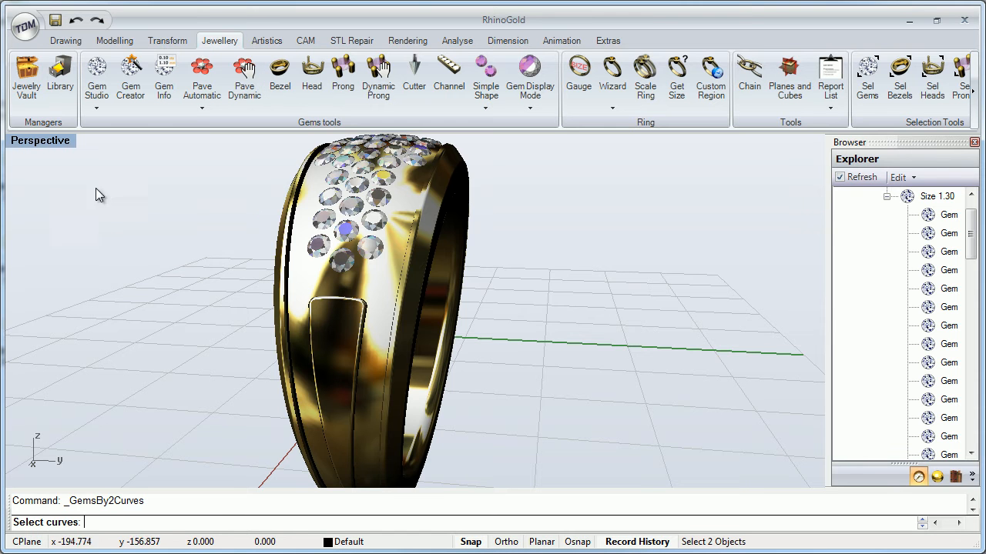
scroll(264, 323, up, 4)
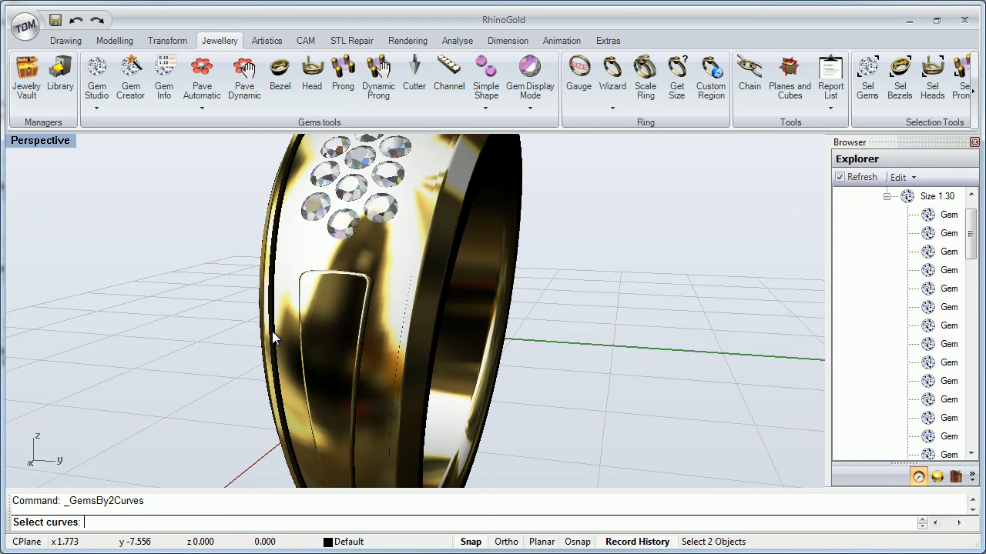
click(275, 329)
click(315, 367)
right_drag(291, 321, 507, 335)
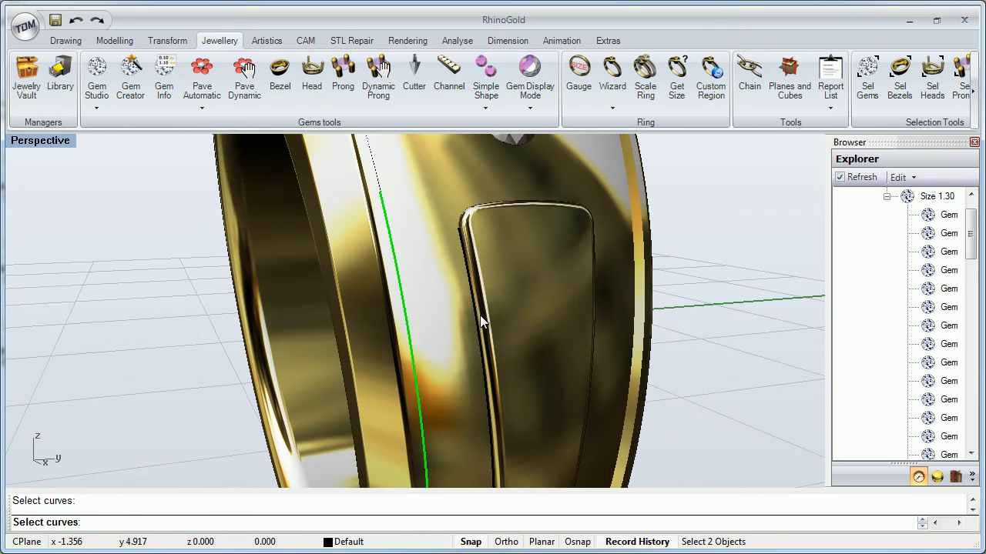
click(475, 315)
click(506, 355)
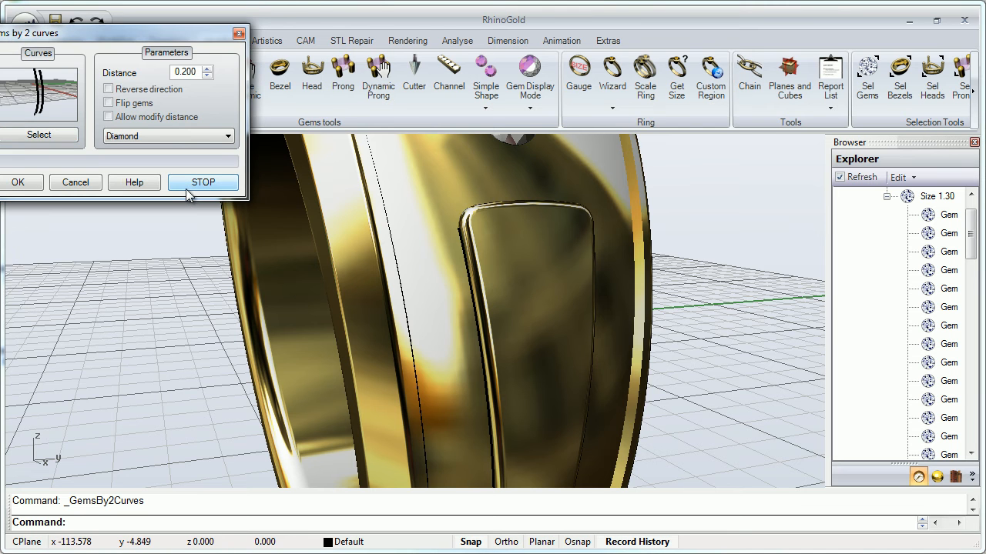
- Flip the gems and accept the graduated row of diamonds between the two curves
right_drag(443, 317, 410, 290)
scroll(422, 305, down, 6)
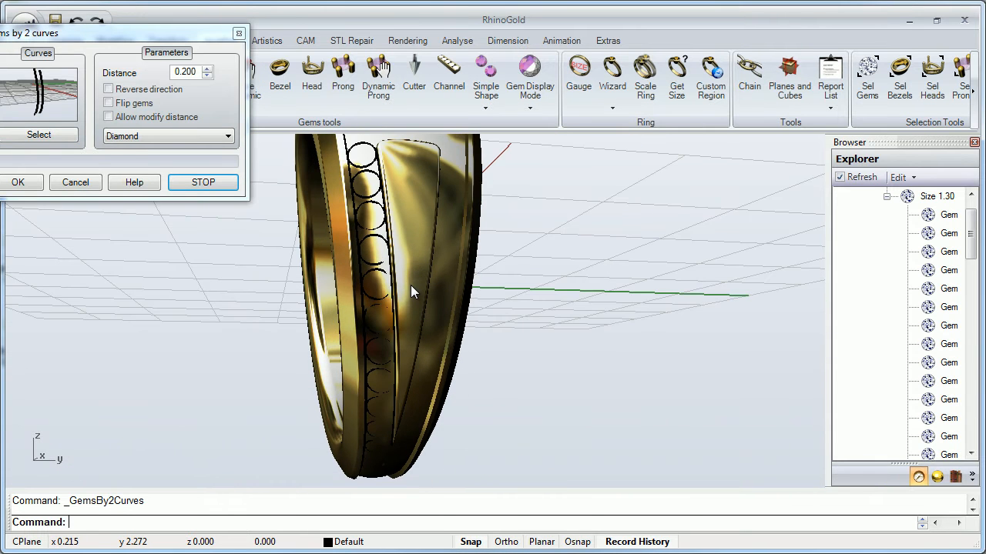
click(141, 107)
right_drag(338, 270, 365, 284)
click(23, 190)
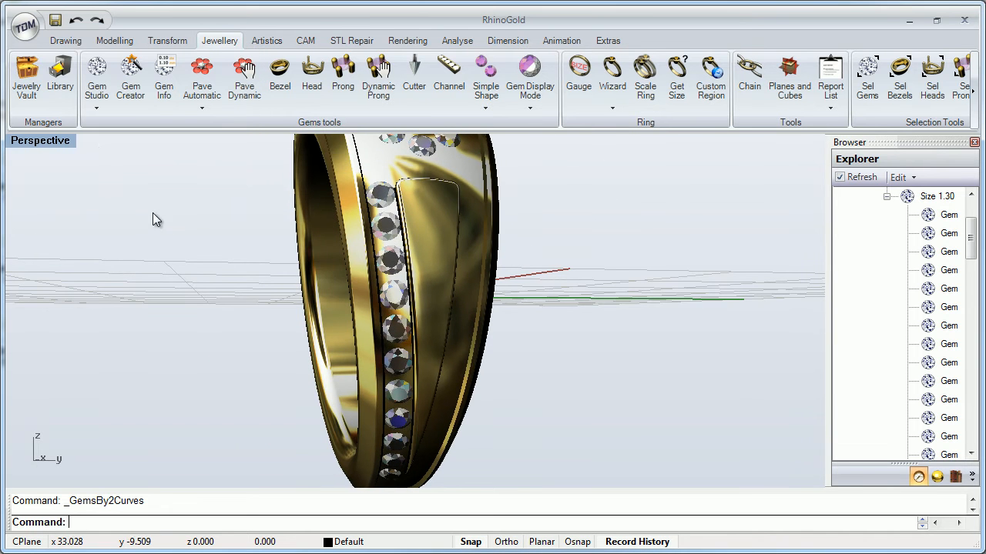
- Copy the graduated gem row and its two curves to the ring's other three quadrants with Quadruple Symmetry about base point 0
right_drag(361, 228, 323, 259)
drag(241, 220, 429, 479)
right_drag(354, 404, 402, 418)
click(152, 44)
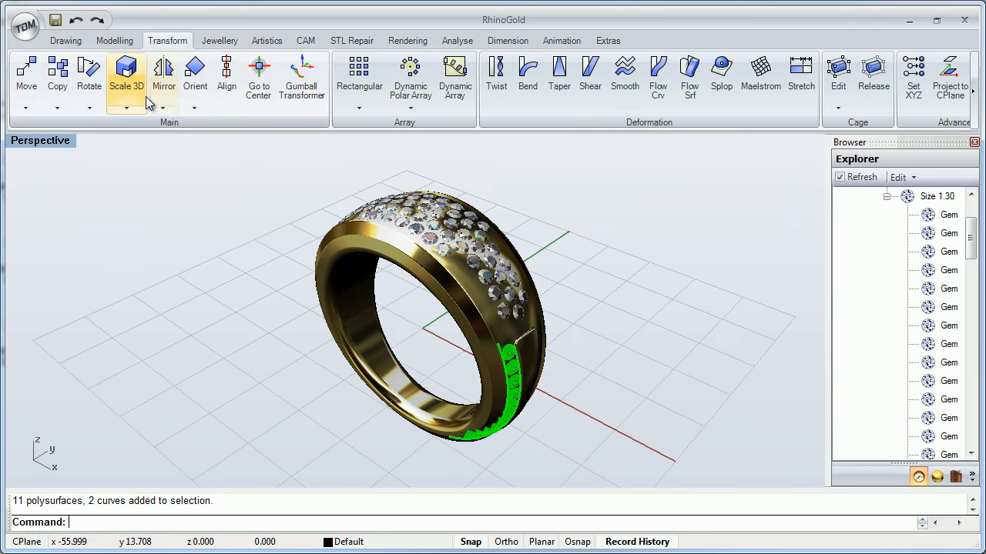
click(163, 107)
click(208, 190)
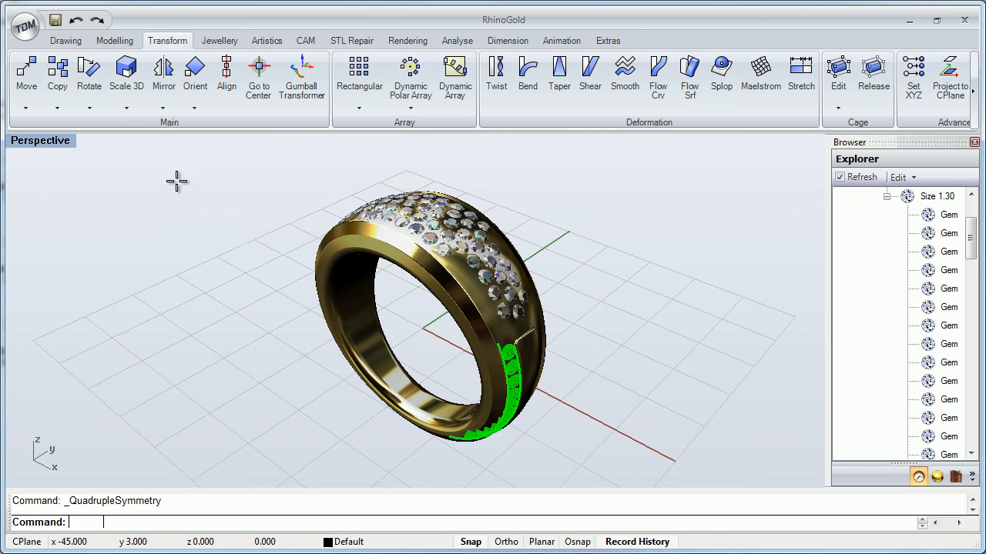
key(Return)
click(177, 230)
- Run Pave Dynamic on the ring's domed surface with both symmetry options on and place a mirrored pair of 1.30 mm diamonds above the raised panel
right_drag(578, 404, 423, 333)
right_drag(350, 245, 371, 312)
scroll(374, 287, up, 3)
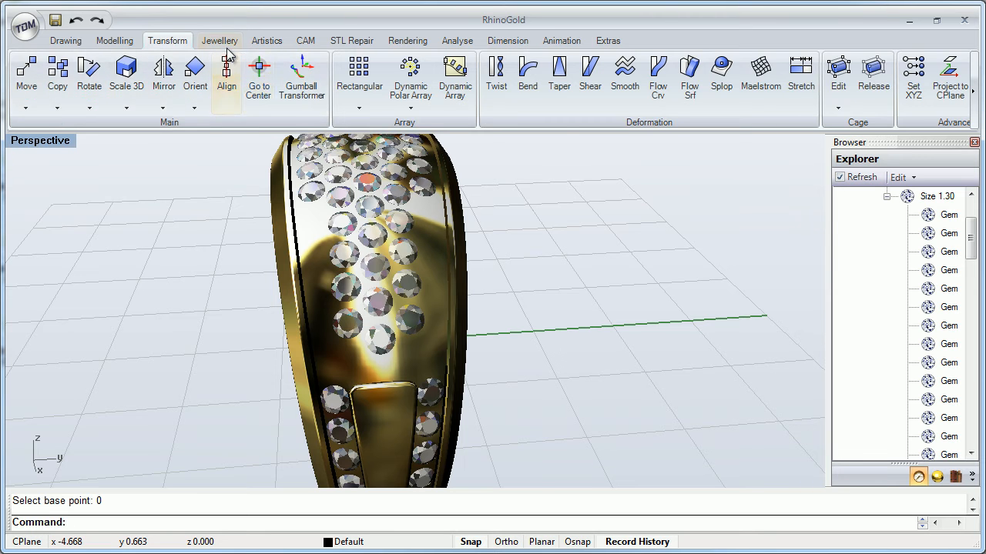
click(223, 40)
click(243, 83)
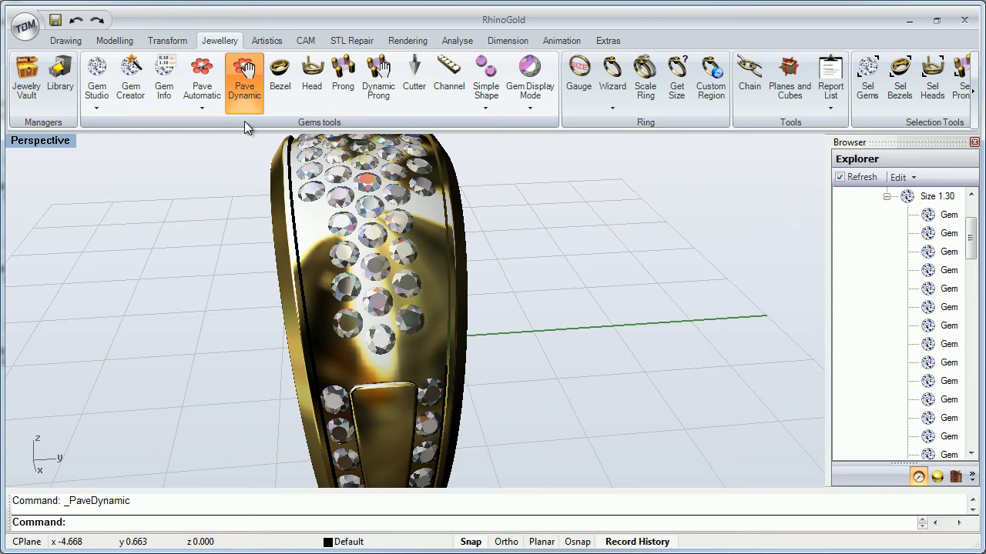
click(513, 208)
click(431, 268)
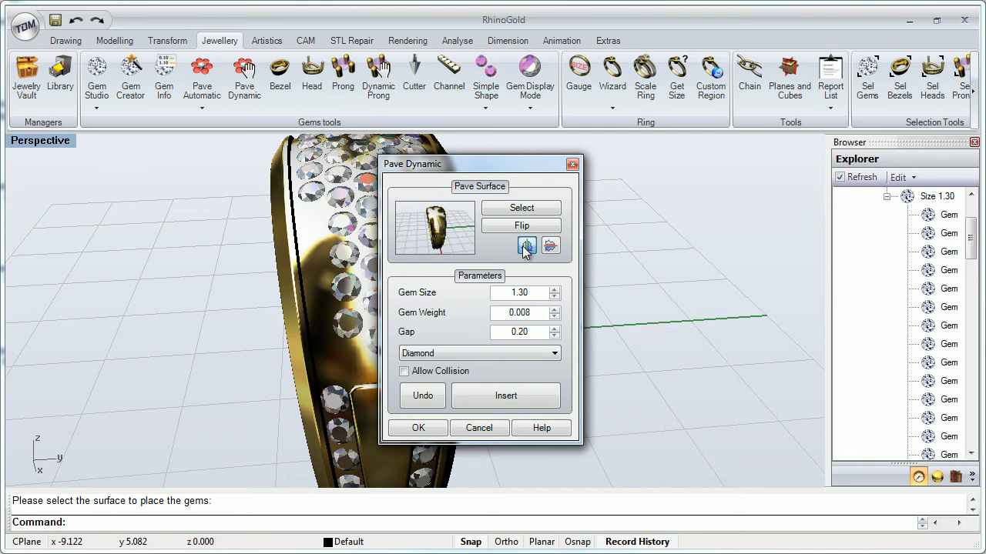
click(351, 398)
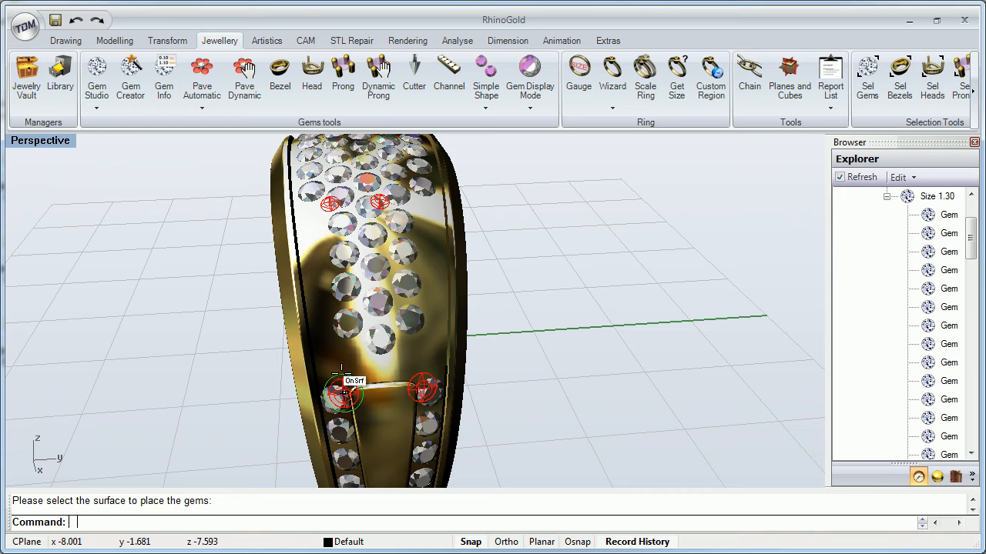
scroll(343, 377, up, 2)
scroll(341, 372, up, 6)
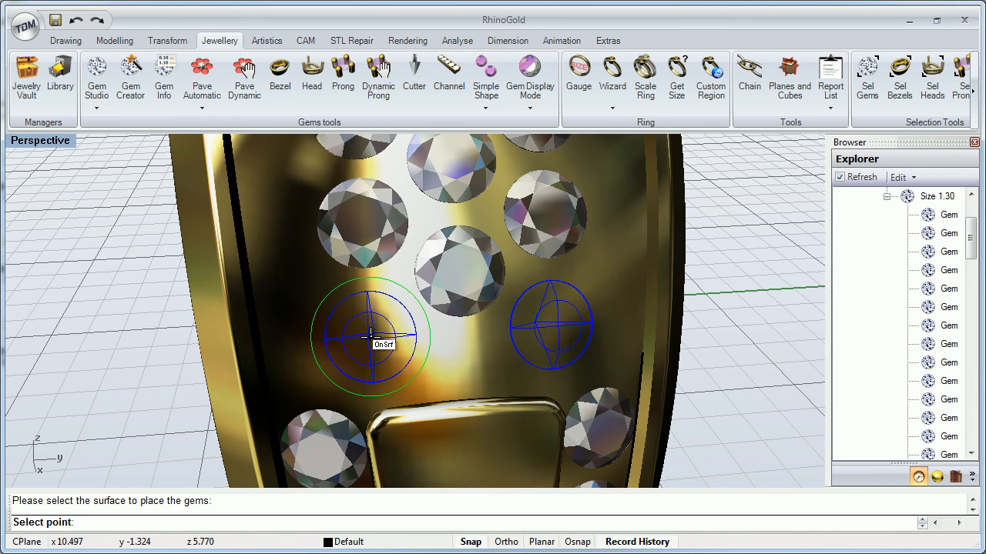
click(372, 337)
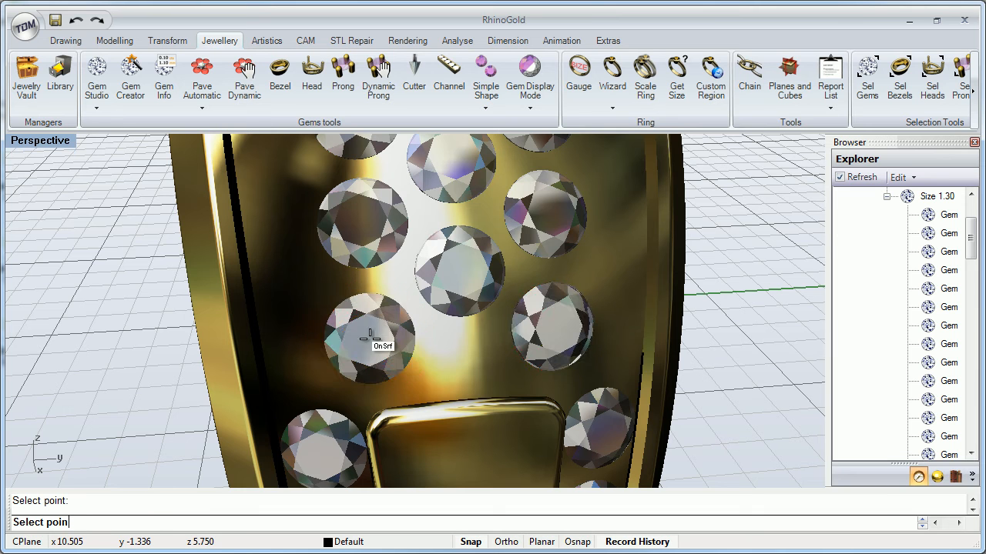
- Set the gem size to 1.00 mm and place a diamond on the centre line just above the raised panel
right_click(453, 355)
click(553, 296)
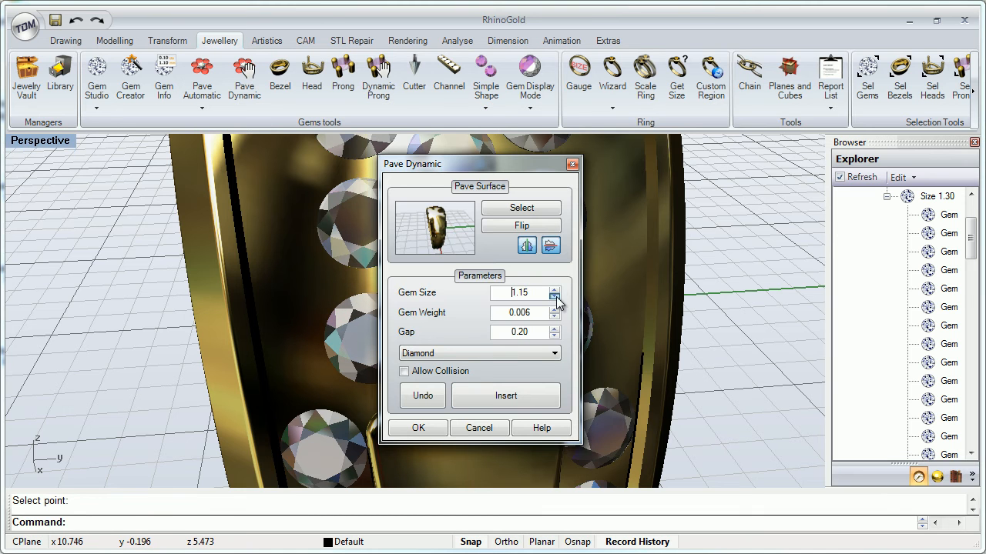
click(509, 395)
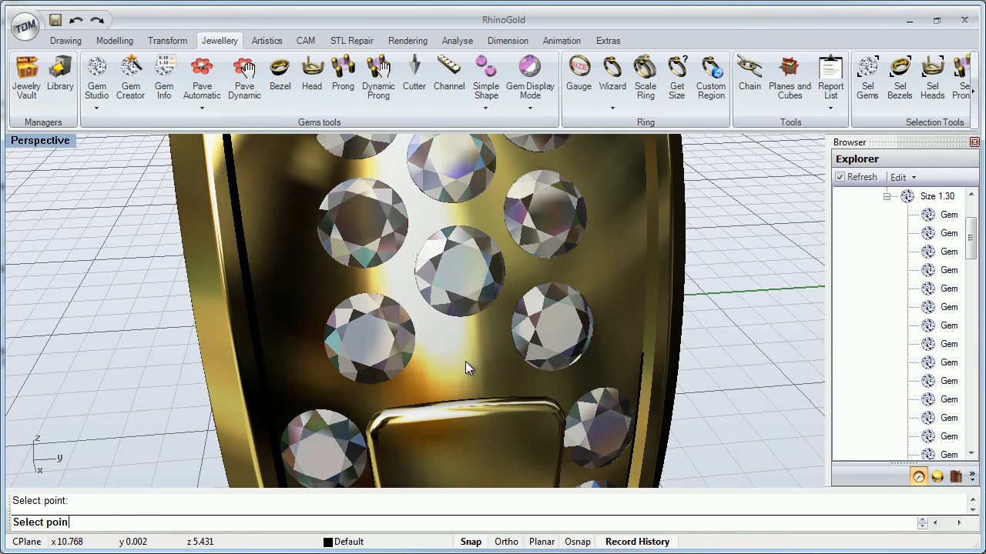
scroll(464, 361, down, 2)
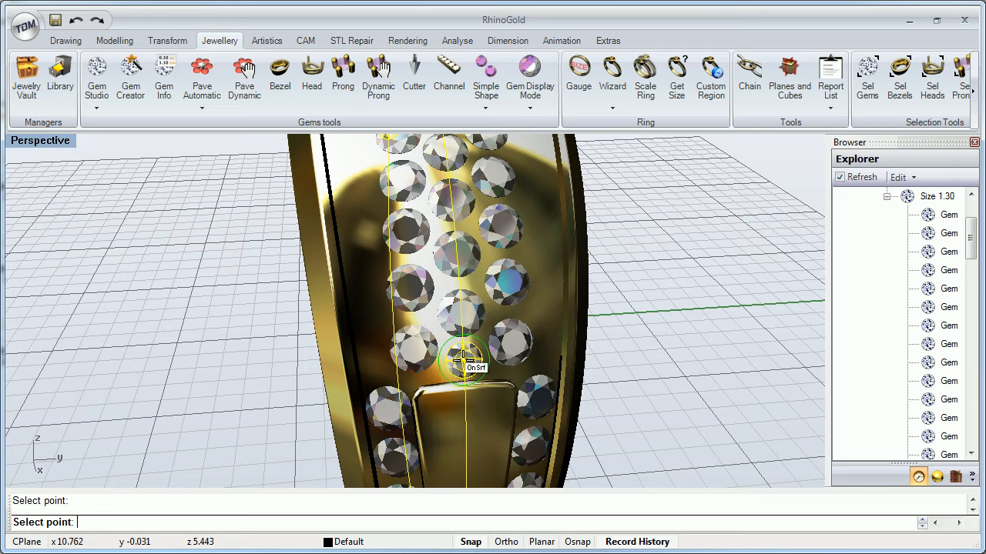
- Allow gem collision and place two mirrored 1.00 mm diamonds along the dome's outer edge, starting near the pavé's lower end
right_drag(464, 361, 600, 398)
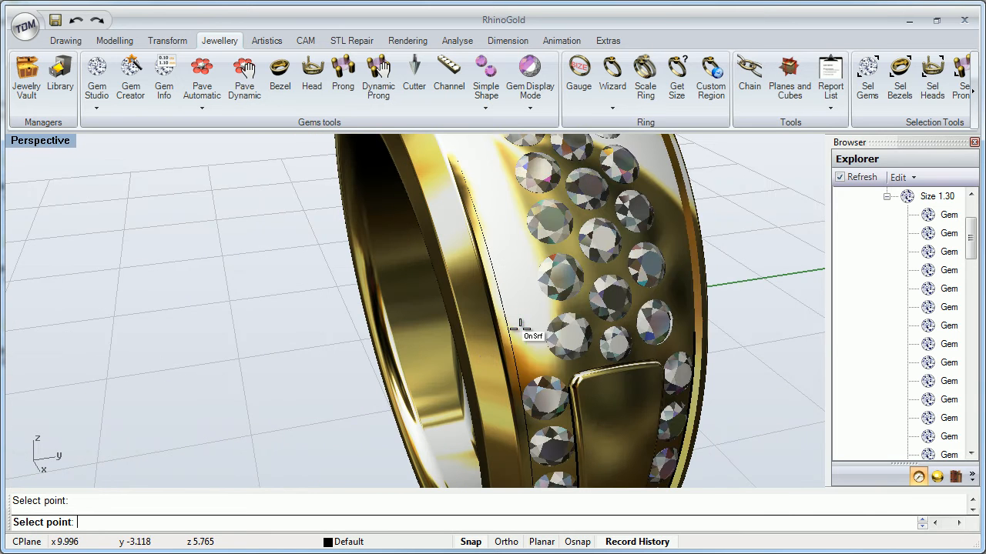
scroll(527, 323, up, 3)
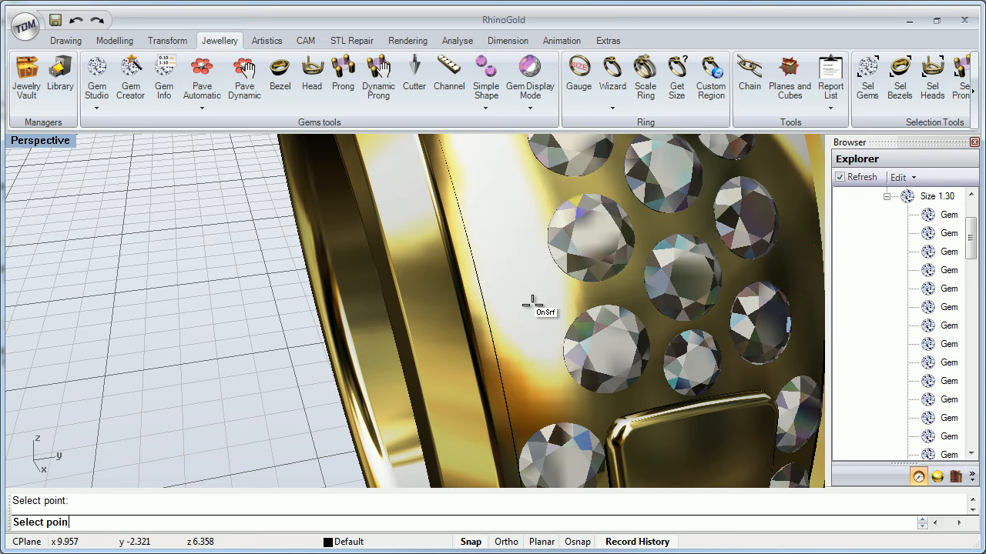
right_click(529, 312)
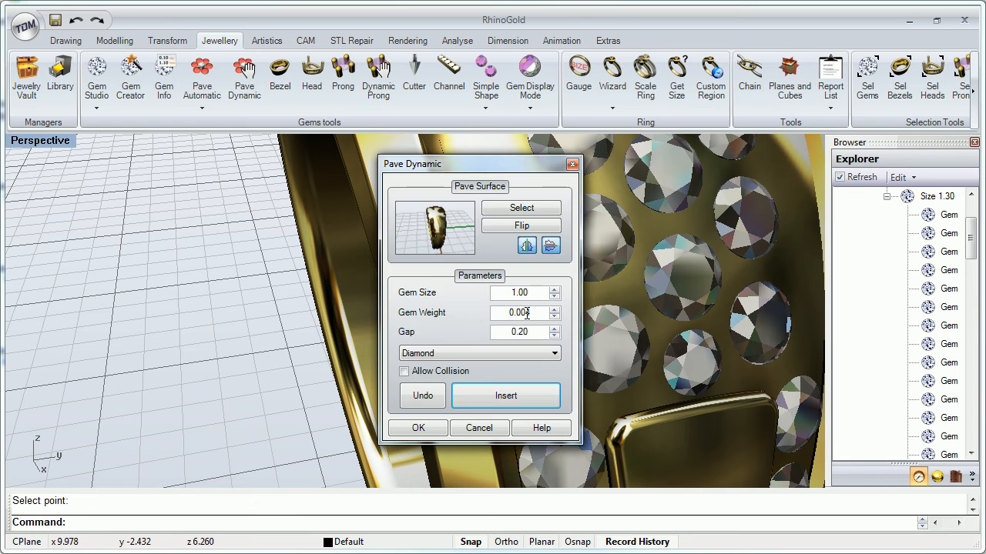
click(484, 396)
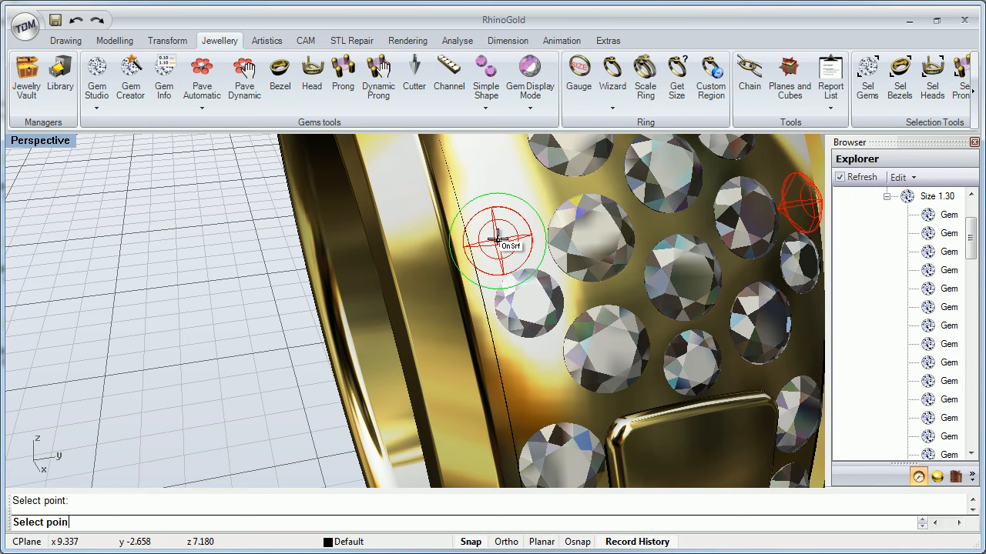
scroll(500, 246, down, 5)
shift+right_drag(497, 269, 508, 320)
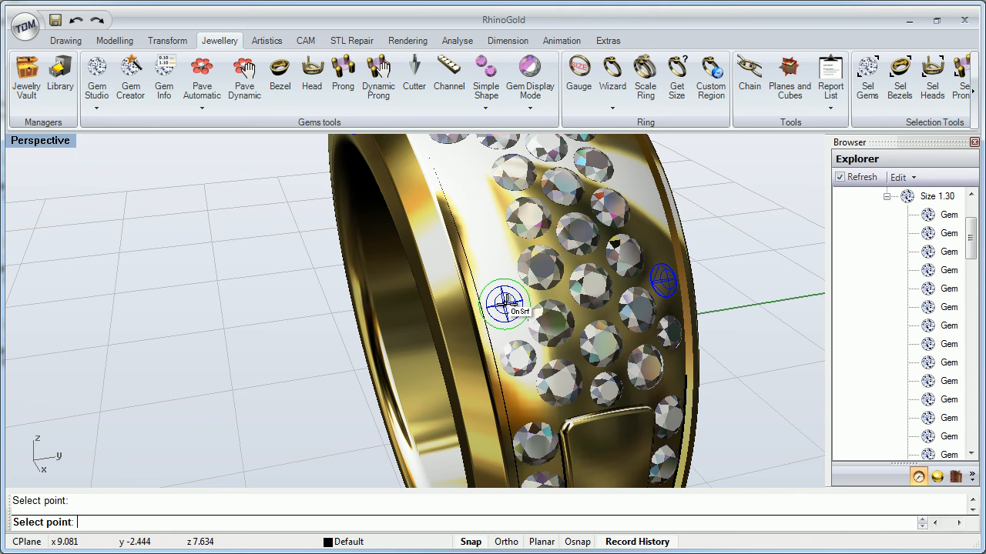
click(504, 302)
- Set the gem size to 1.10 mm and place the third mirrored diamond up the dome's outer edge
scroll(489, 251, up, 3)
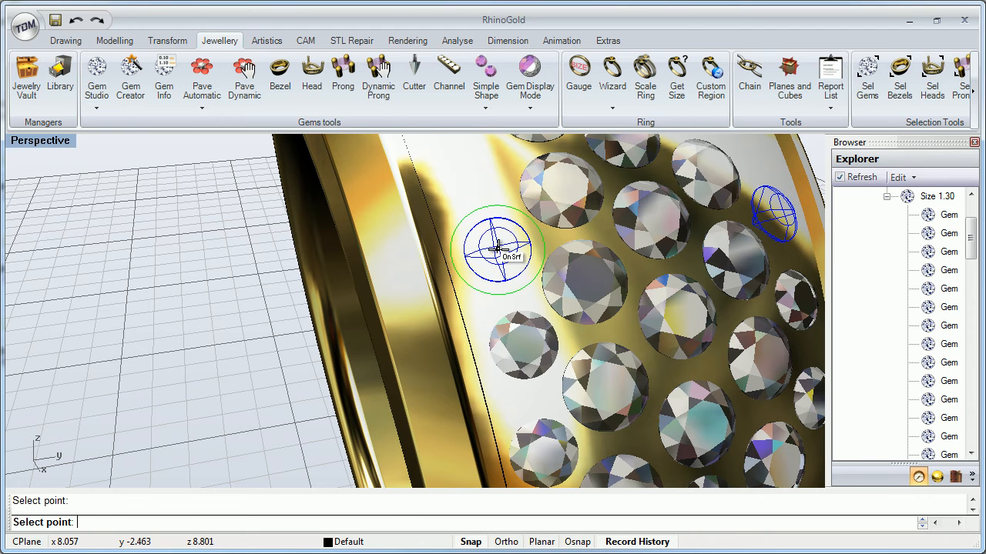
right_click(497, 248)
click(553, 290)
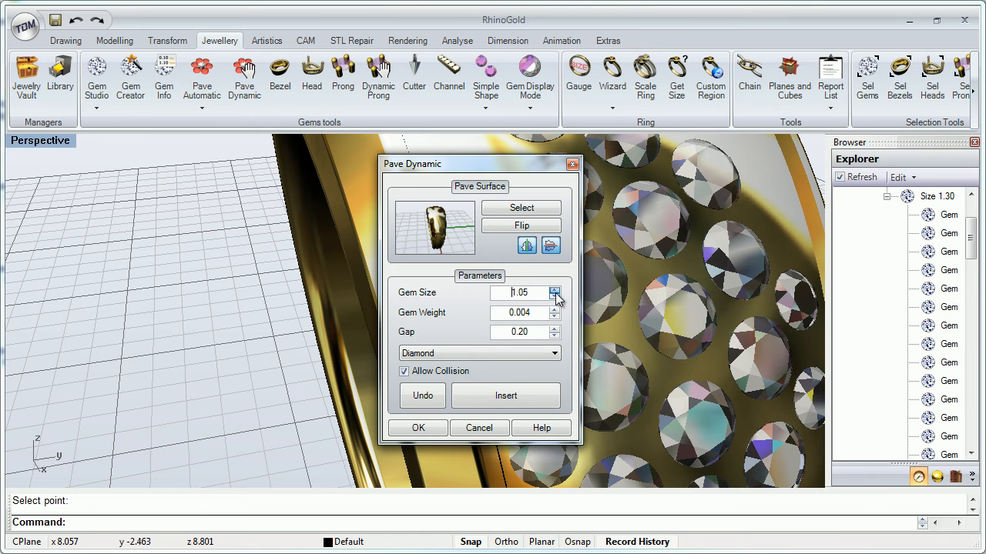
click(553, 391)
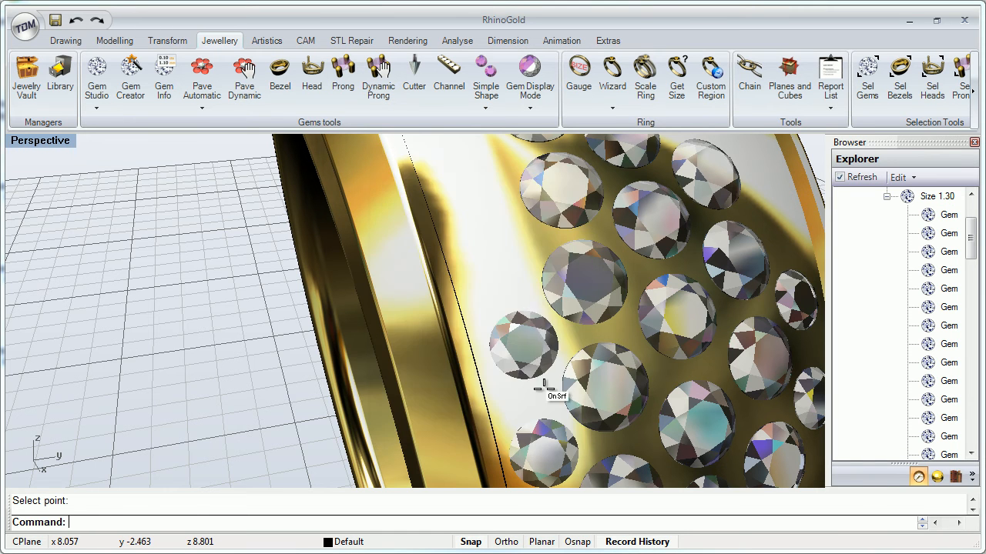
click(493, 249)
- Continue the outer edge row upward with two more mirrored 1.10 mm diamonds and accept the pavé
scroll(494, 249, down, 5)
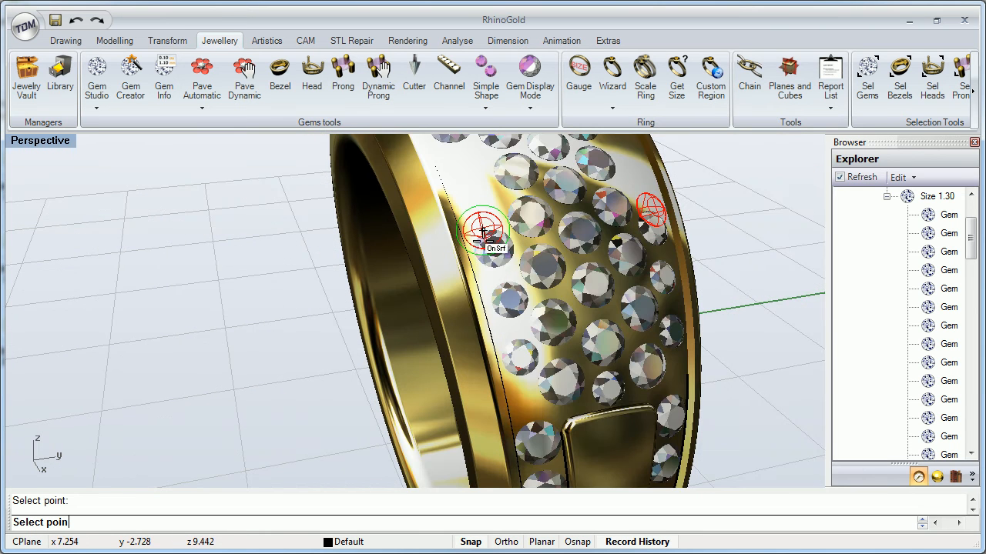
right_drag(493, 258, 485, 263)
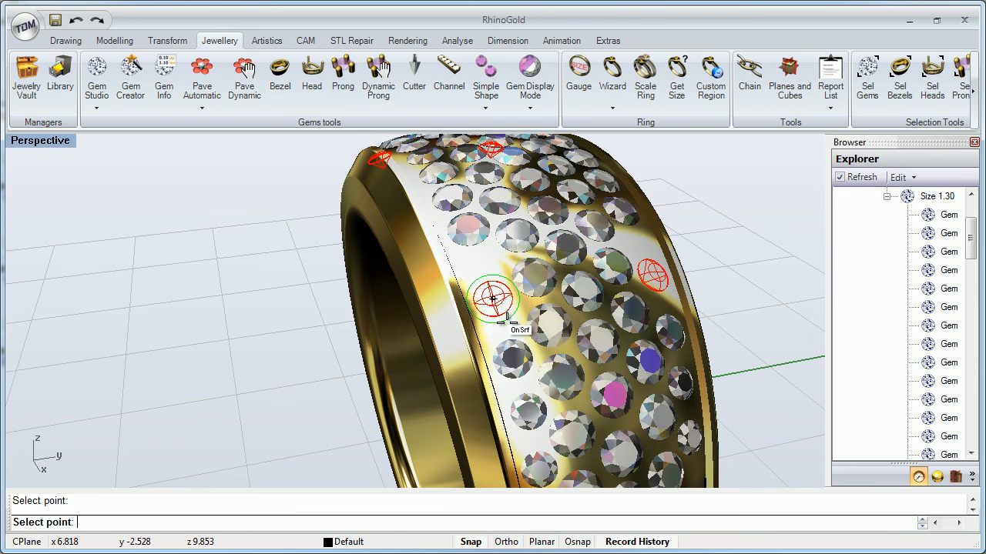
scroll(502, 316, up, 3)
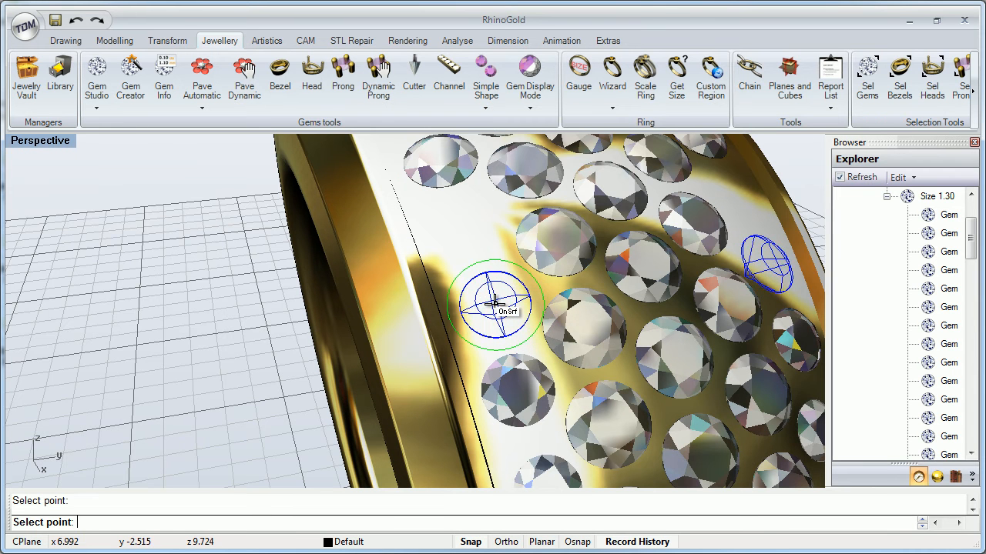
click(496, 298)
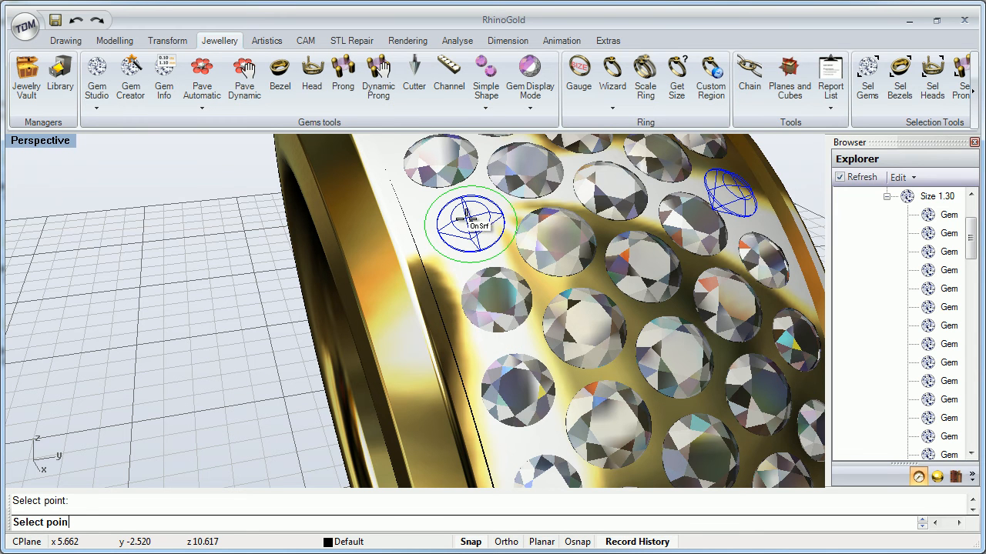
click(469, 221)
right_click(469, 229)
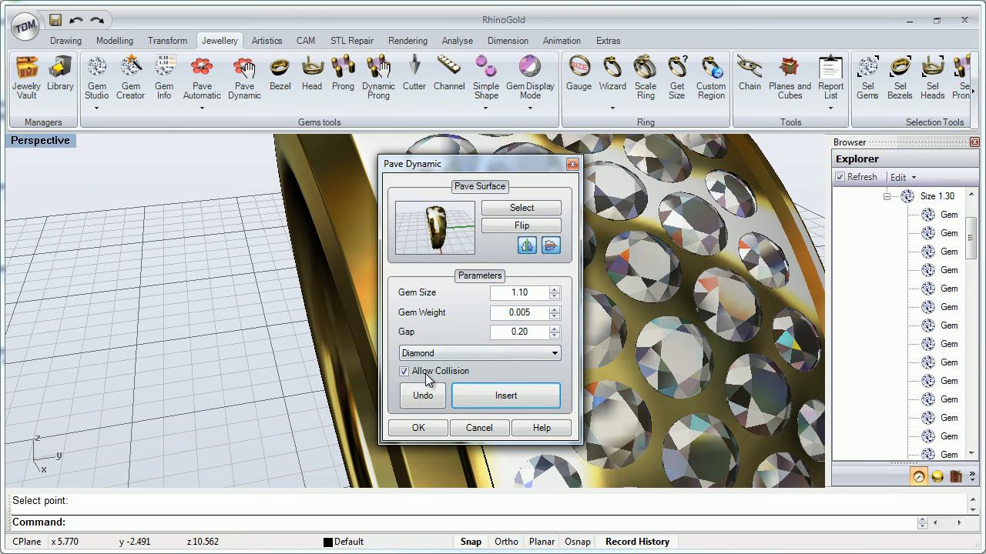
click(437, 427)
- Edit the two 1.30 mm diamonds flanking the small centre gem above the raised panel, setting their width and height to 1.10 mm
right_drag(525, 361, 524, 360)
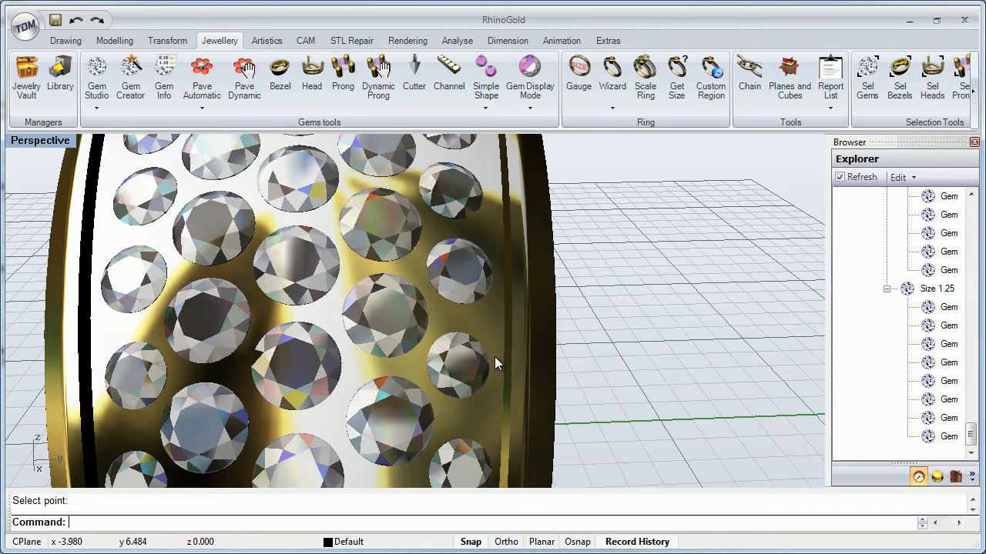
scroll(494, 356, down, 5)
scroll(455, 396, down, 5)
shift+right_drag(440, 348, 441, 313)
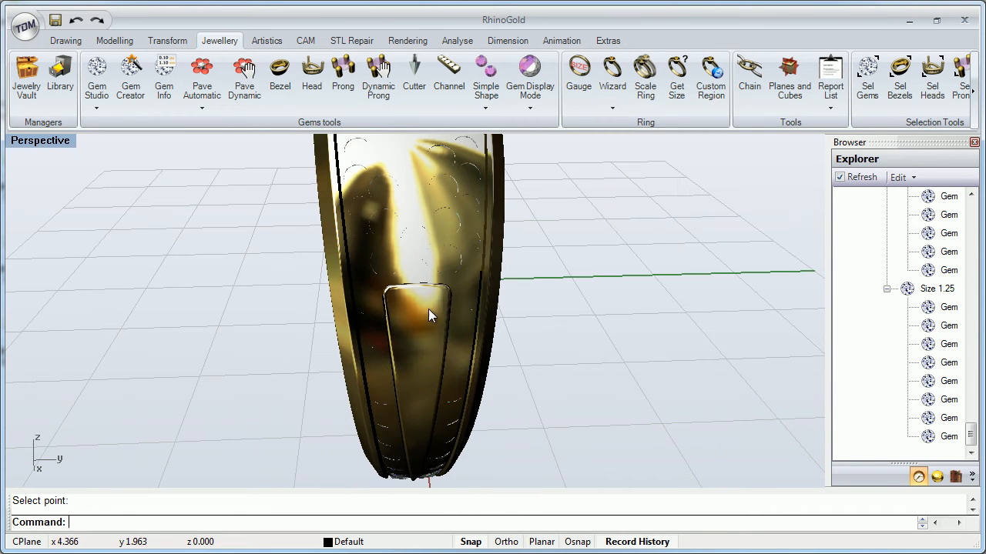
scroll(375, 190, up, 3)
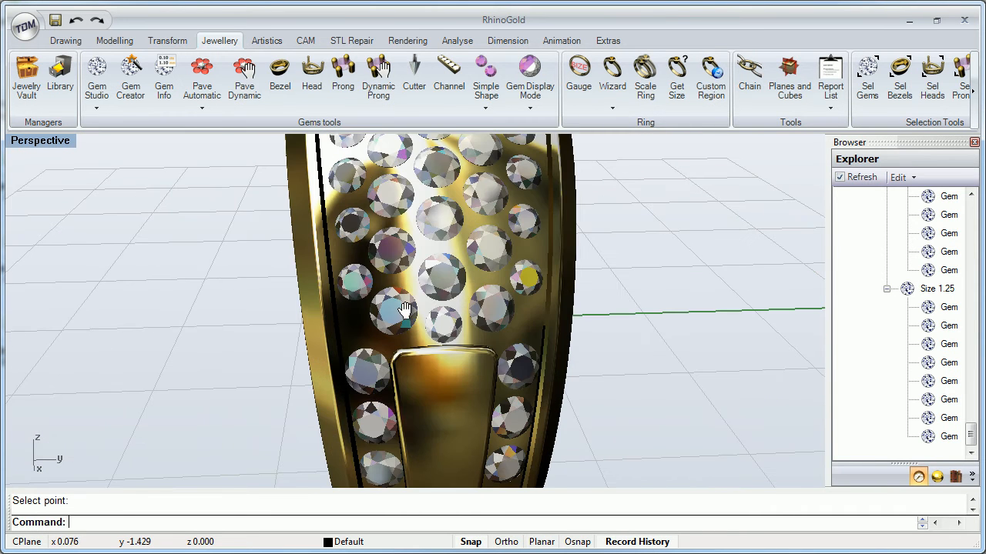
scroll(393, 315, up, 5)
scroll(518, 299, up, 2)
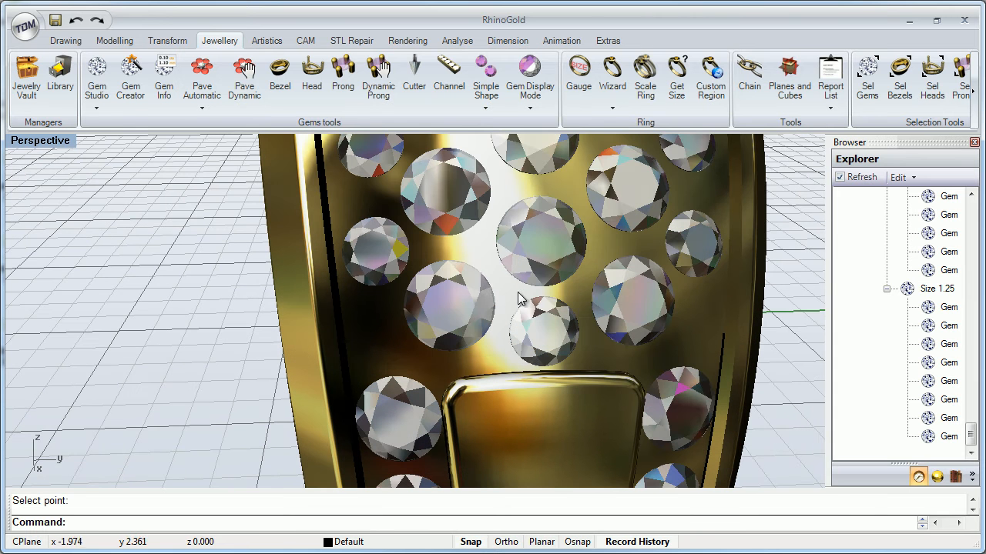
click(493, 300)
click(524, 329)
click(622, 322)
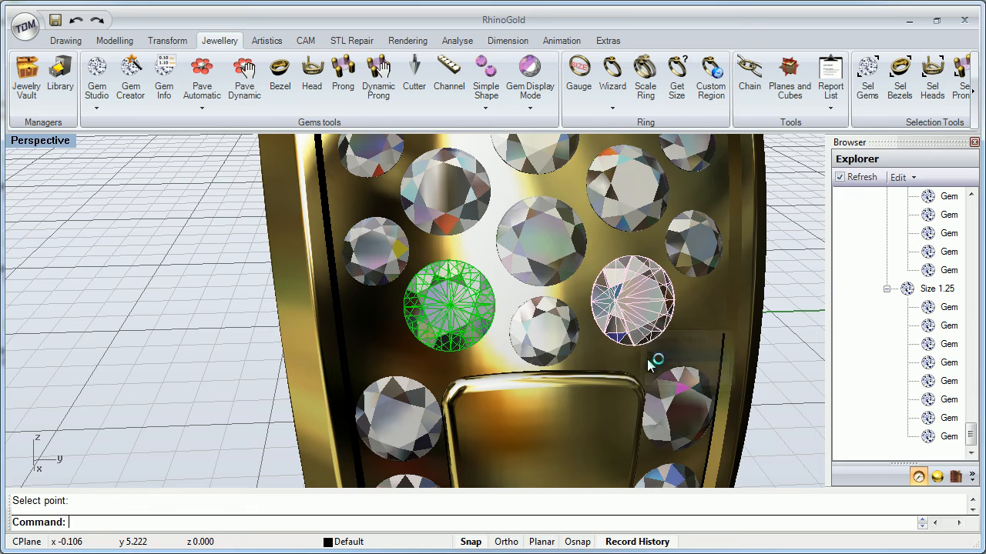
click(653, 351)
middle_click(486, 342)
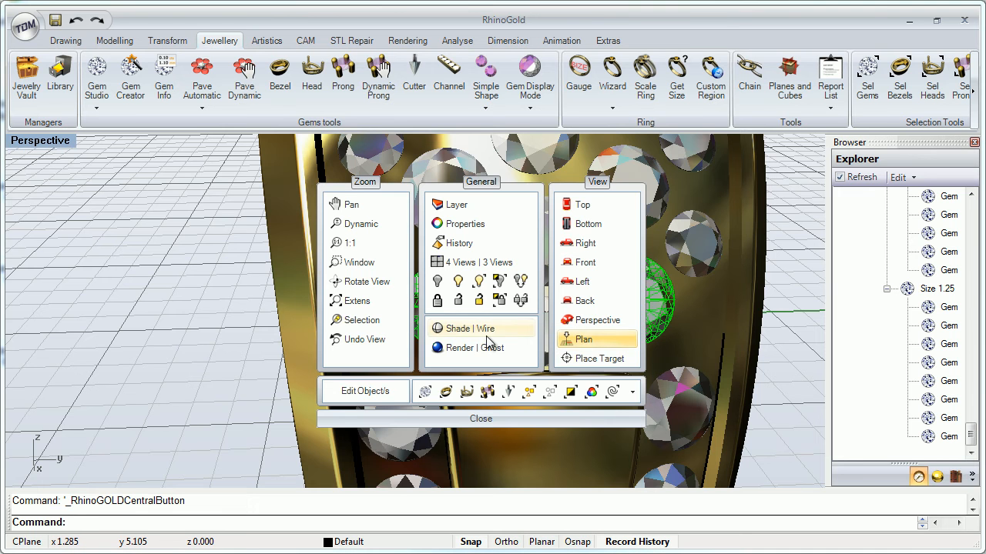
click(379, 391)
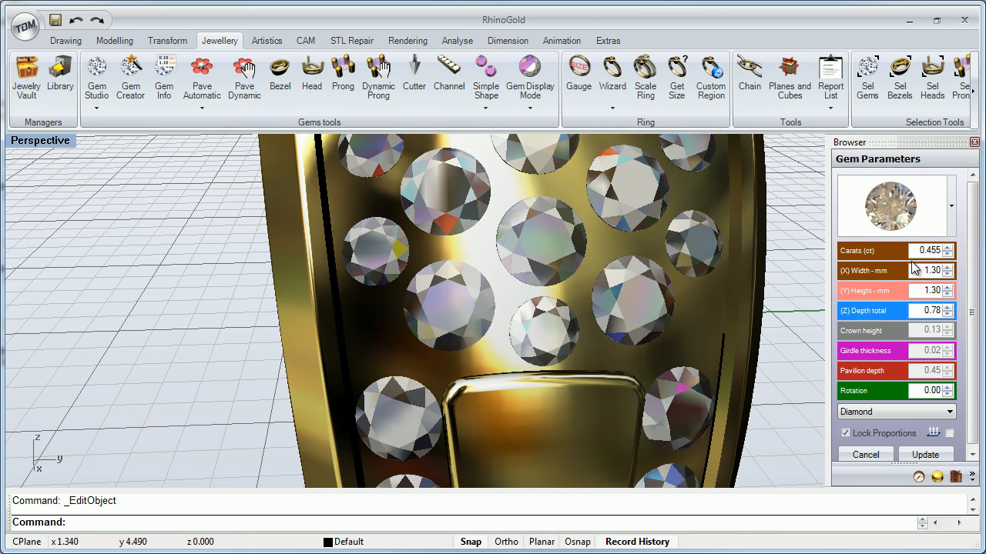
click(948, 275)
click(948, 274)
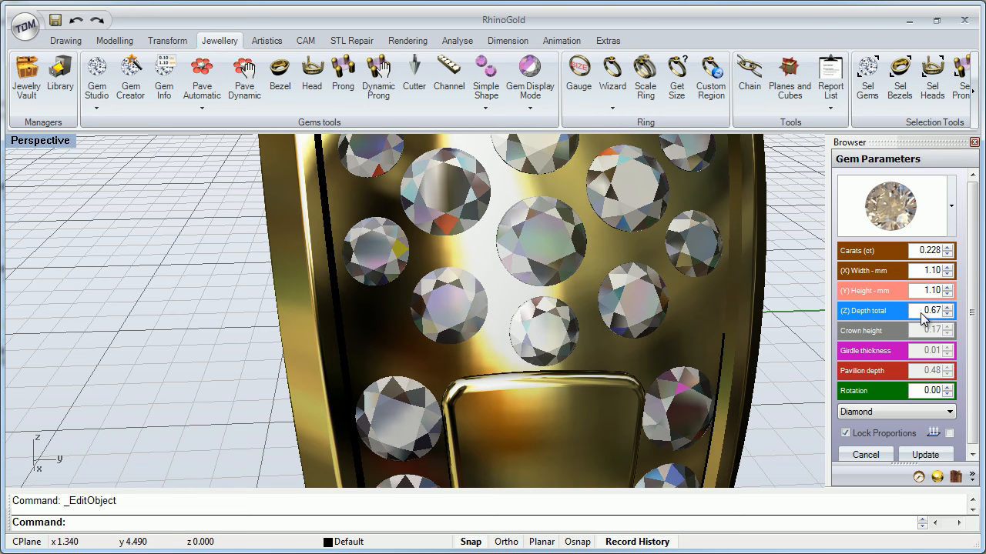
click(924, 455)
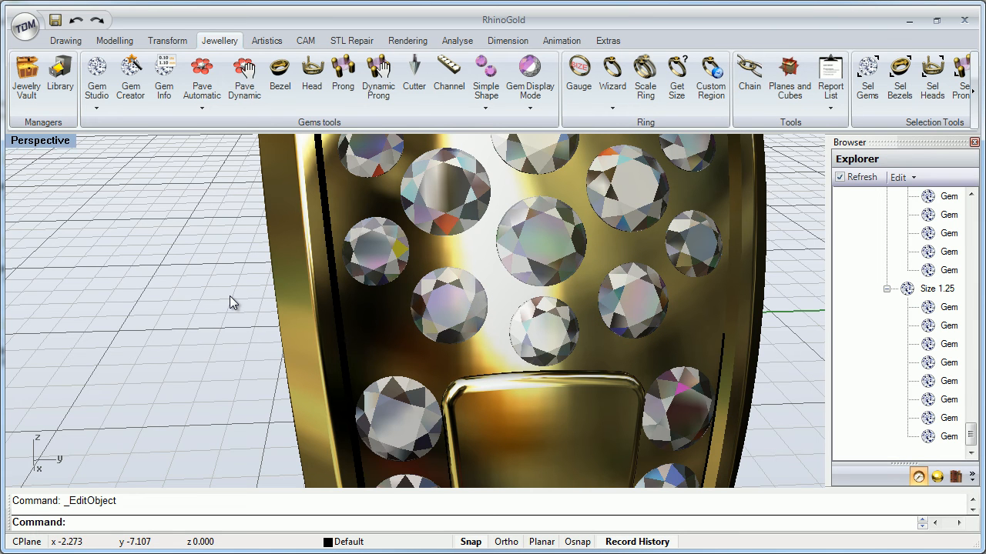
- Use Move on Surface to shift the 1.10 mm diamond flanking the small centre gem on the negative-Y side slightly up the dome
click(112, 42)
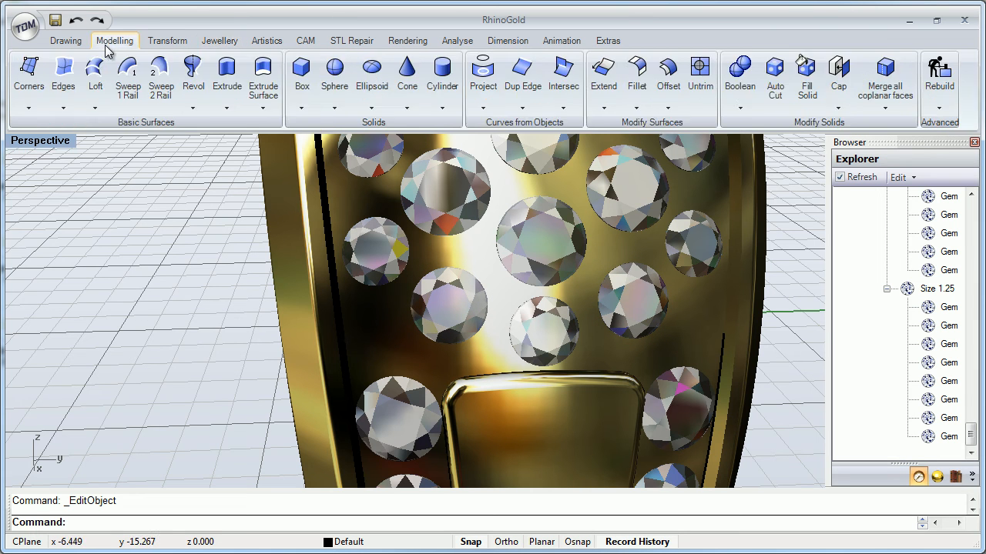
click(148, 42)
click(26, 107)
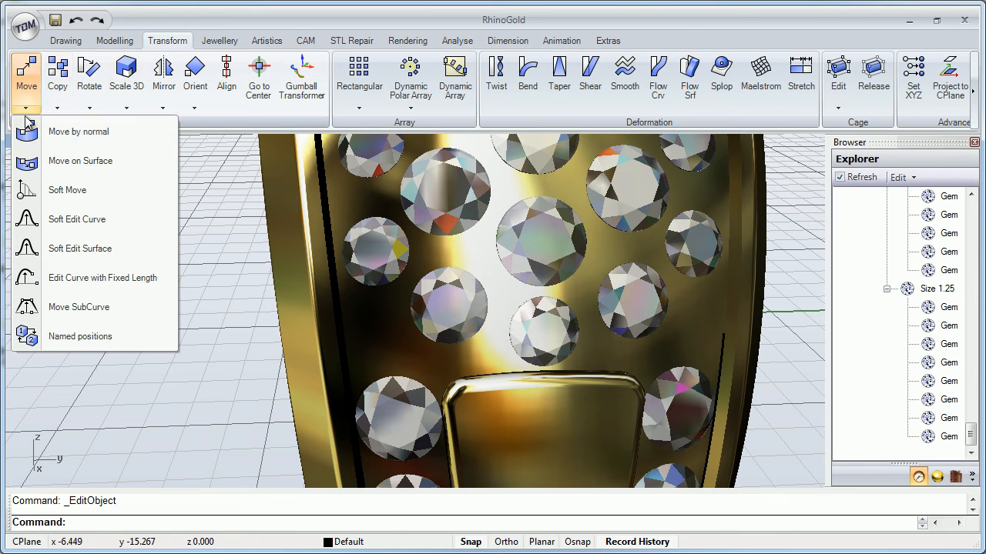
click(35, 156)
click(418, 299)
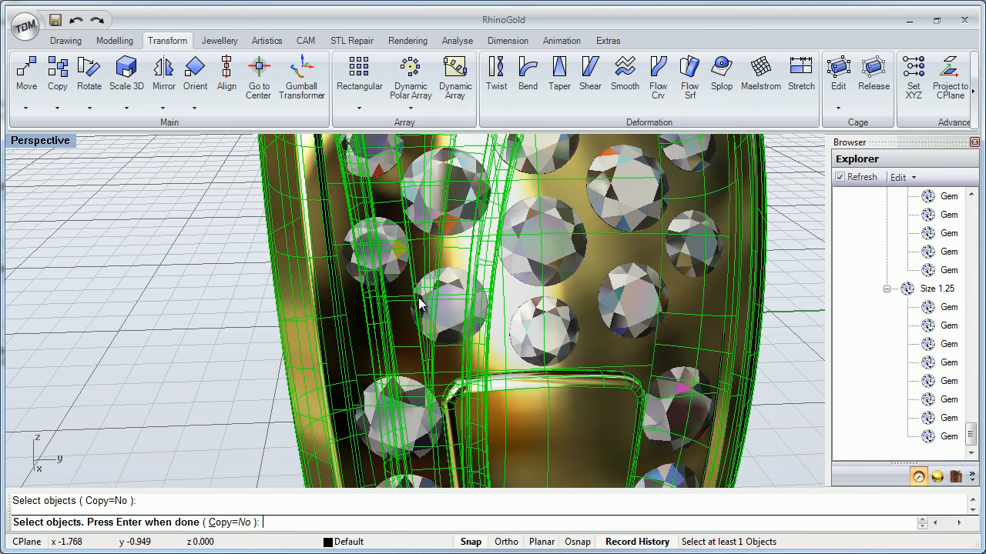
ctrl+click(400, 306)
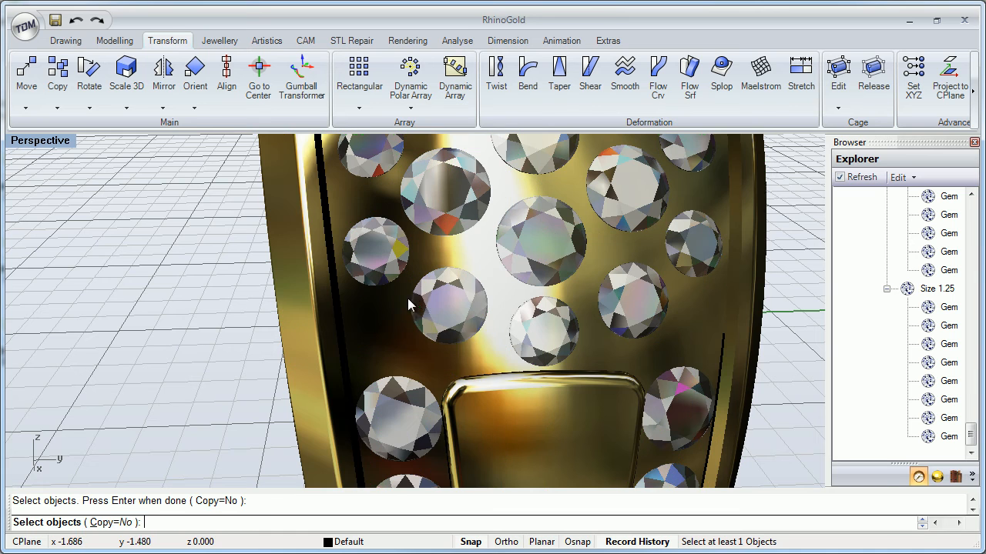
click(443, 307)
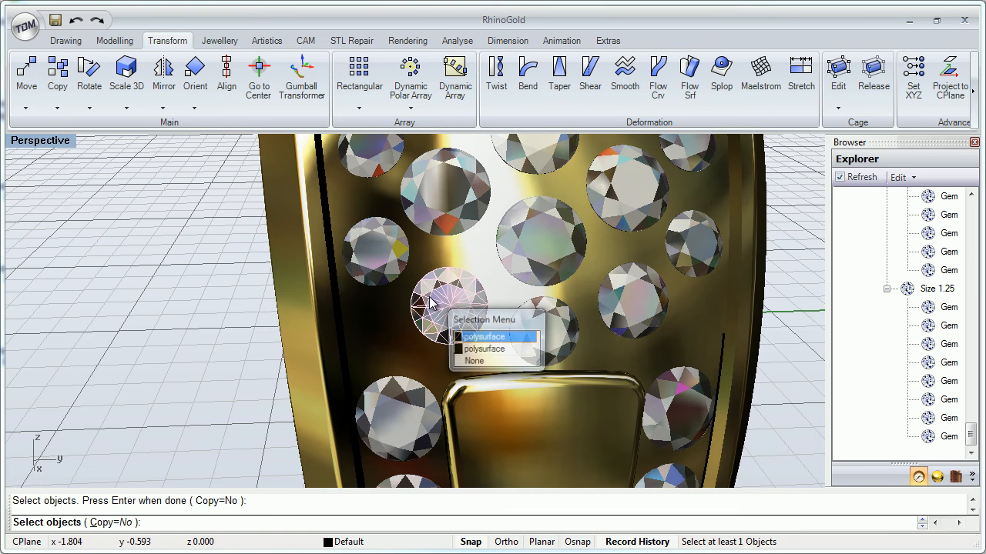
click(465, 337)
key(Return)
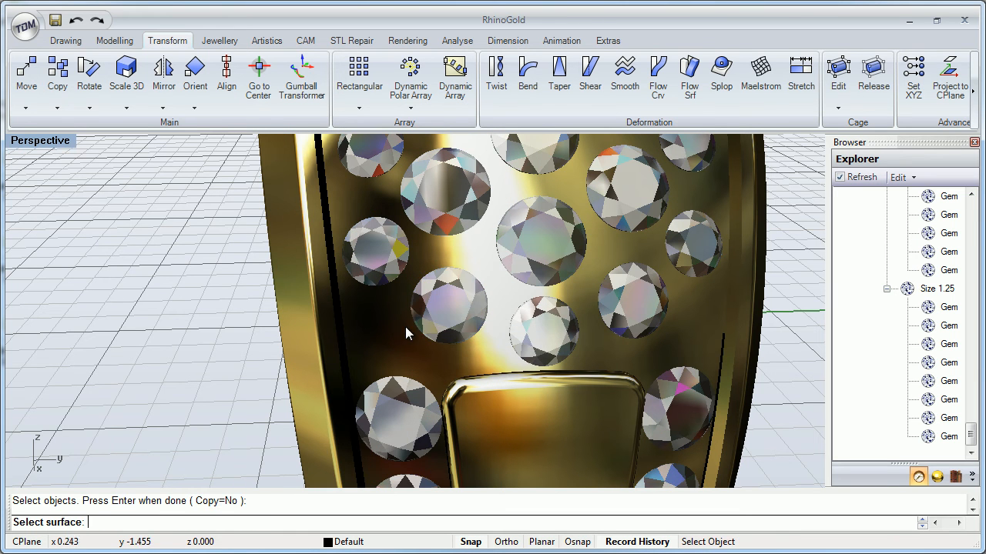
click(397, 325)
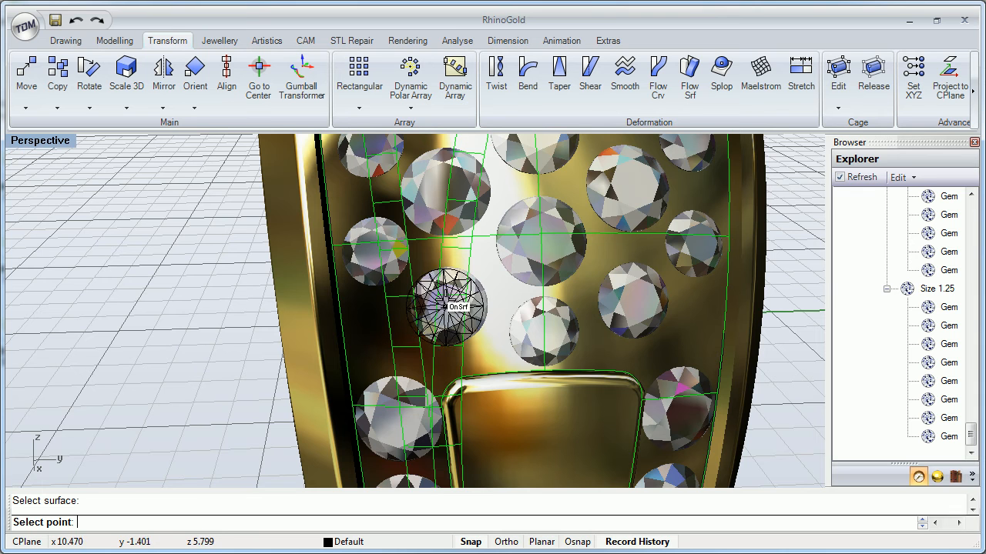
click(454, 291)
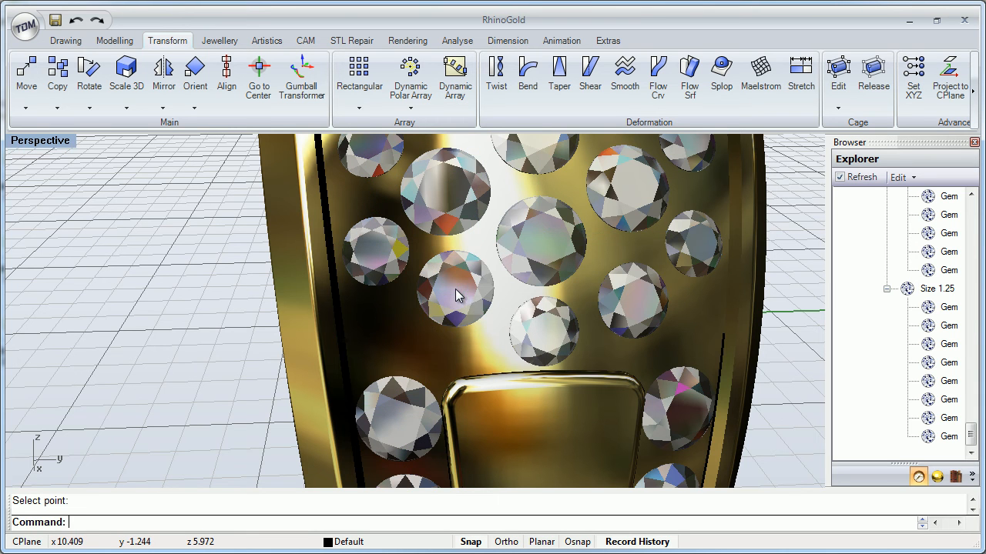
- Move the matching flanking diamond on the positive-Y side slightly up the same dome surface
click(613, 308)
right_click(614, 308)
right_click(614, 308)
key(Return)
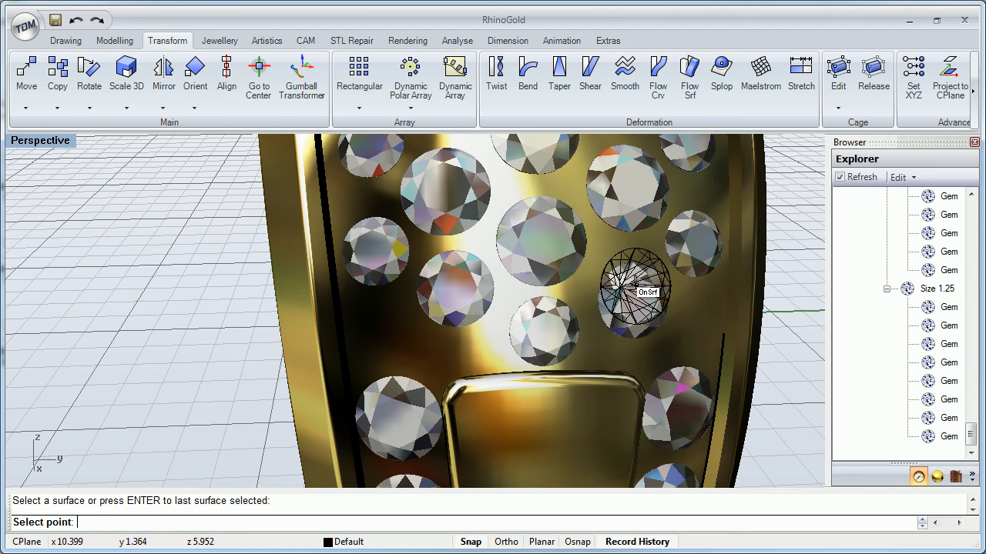
click(632, 291)
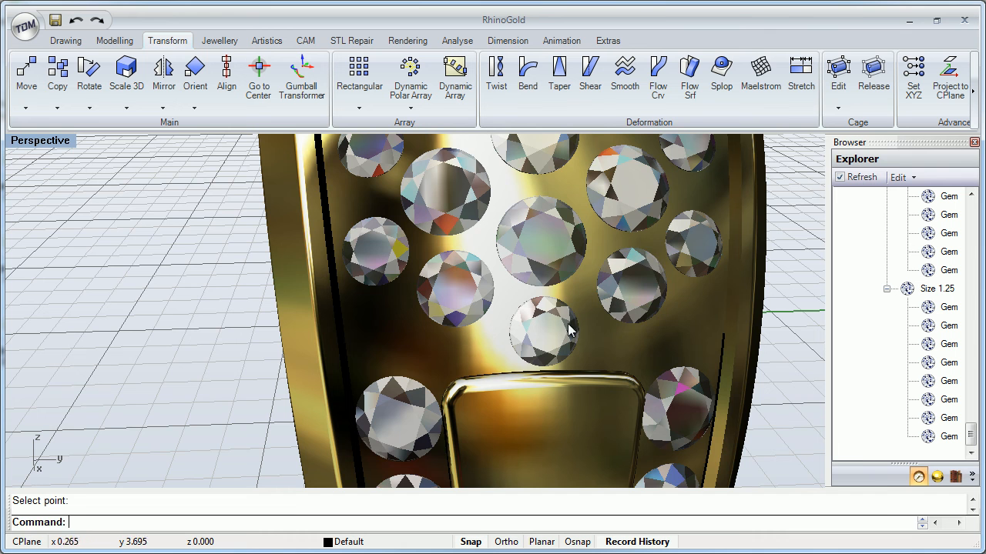
- Move the positive-Y flanking diamond along the dome surface down towards the raised panel, beside the small centre gem
scroll(544, 338, down, 5)
right_drag(543, 341, 475, 339)
scroll(472, 339, up, 5)
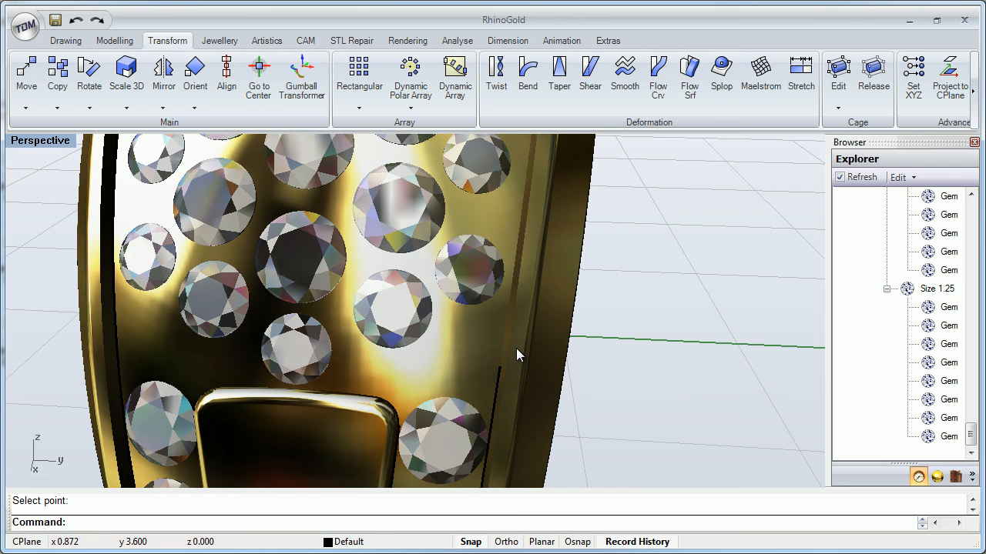
click(391, 331)
click(674, 359)
click(406, 334)
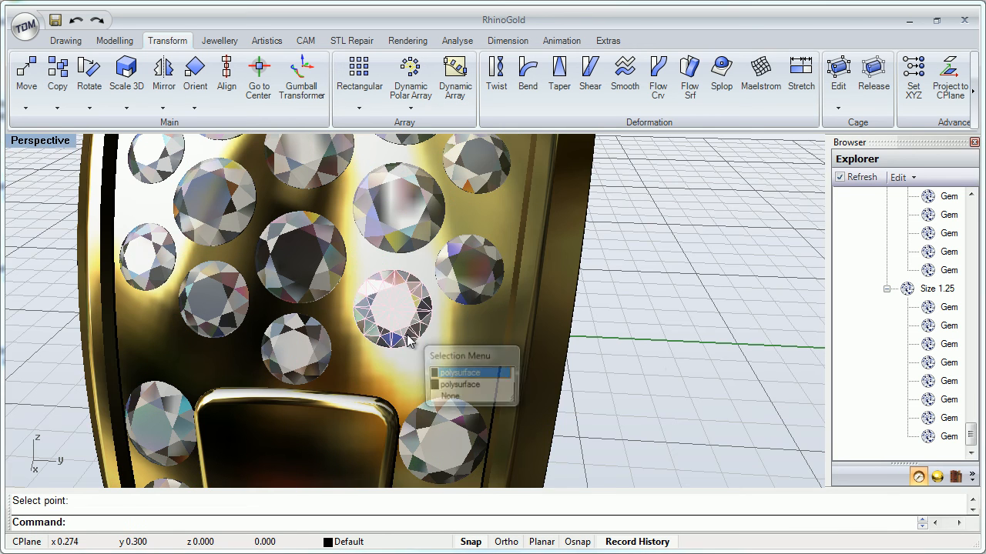
click(454, 373)
key(Return)
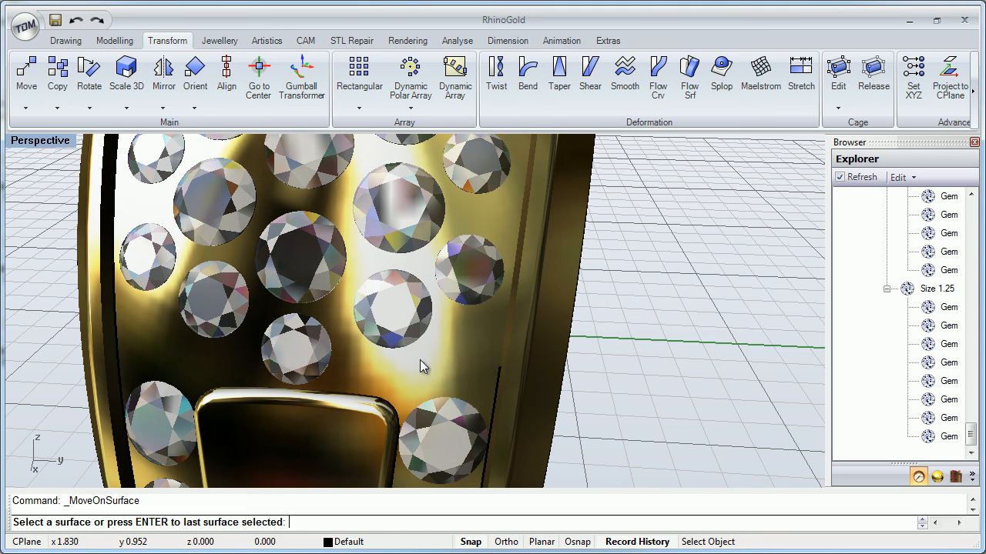
click(405, 347)
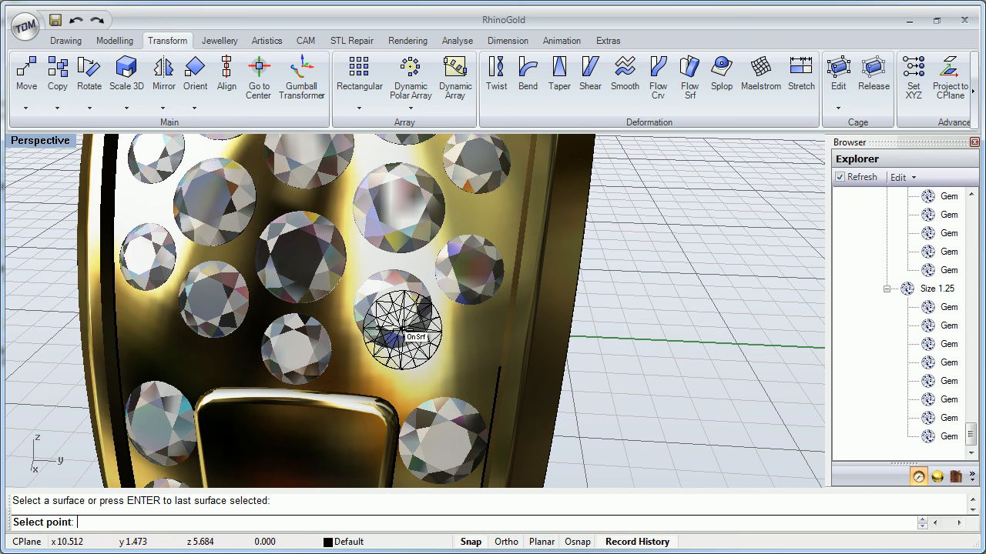
click(404, 337)
- Edit the positive-Y flanking diamond above the raised panel, setting its width and height to 1.50 mm
click(406, 336)
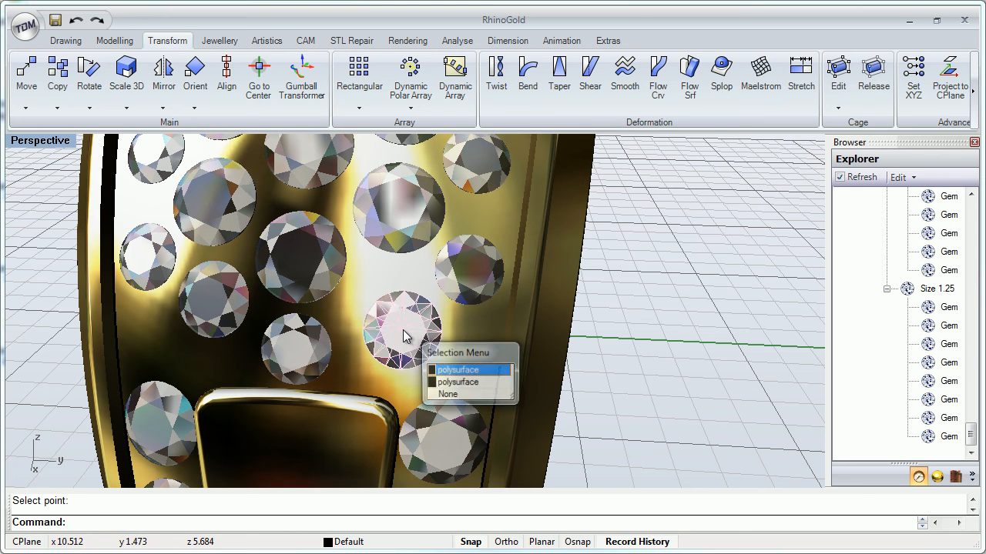
click(436, 371)
middle_click(436, 367)
click(387, 390)
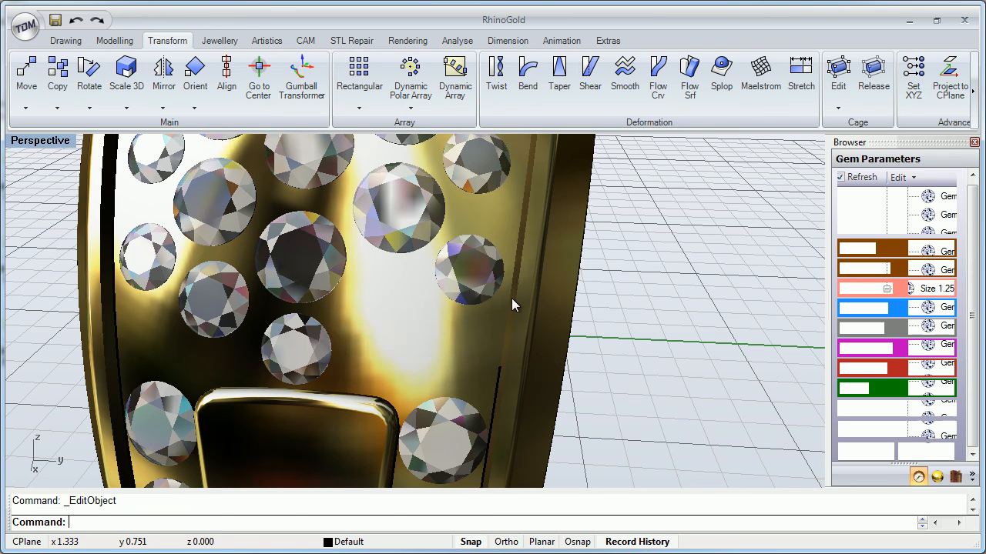
click(949, 264)
click(949, 264)
click(949, 264)
click(949, 264)
click(949, 264)
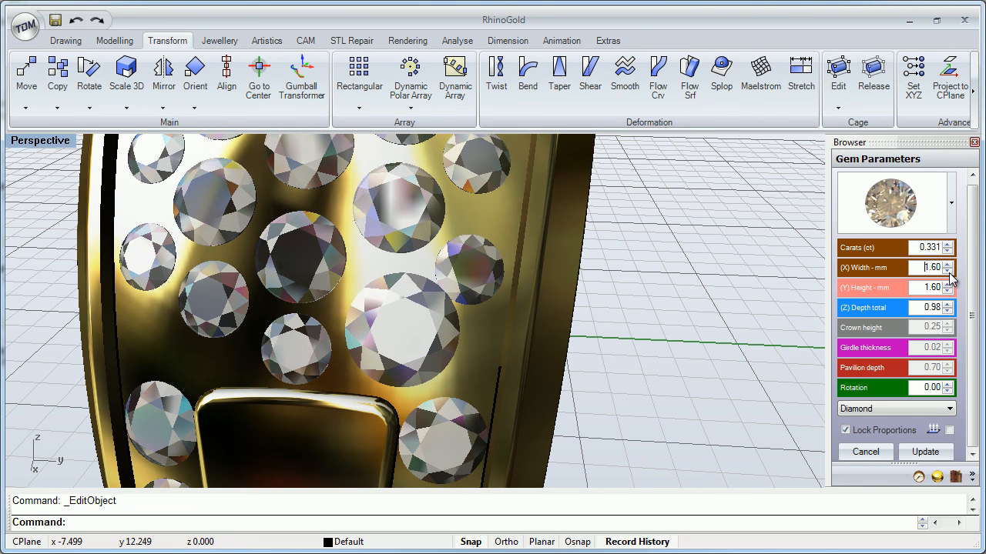
click(950, 271)
shift+right_drag(392, 341, 317, 362)
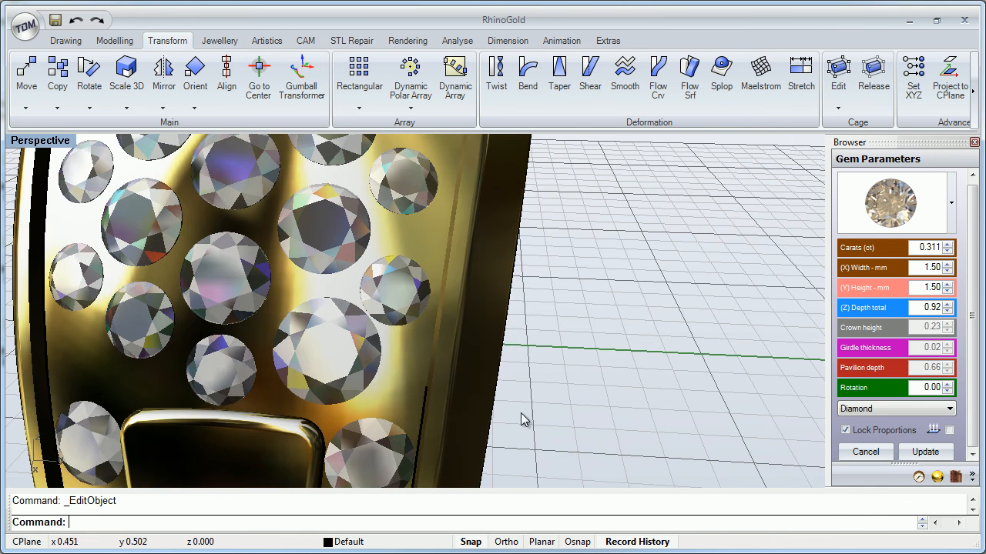
click(927, 452)
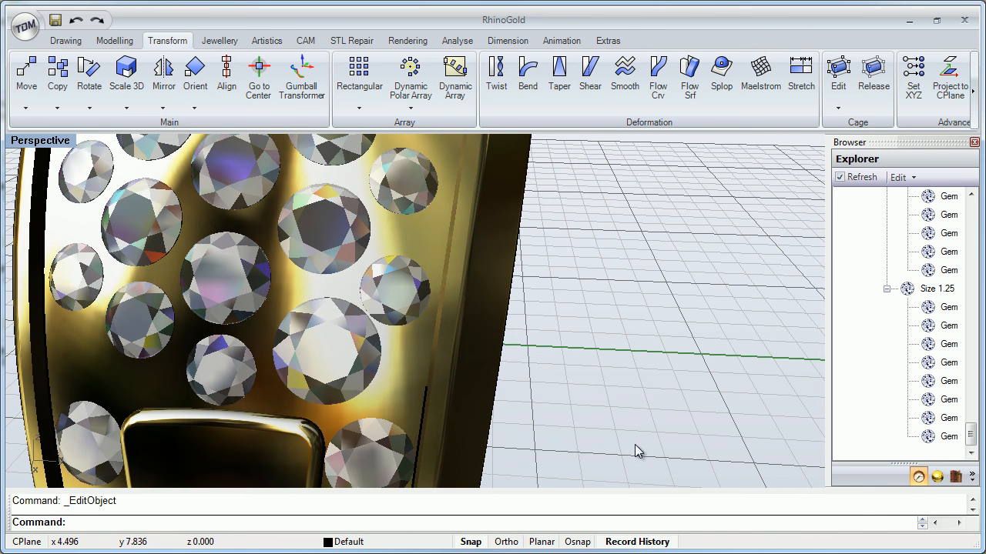
- Move the lowest outer-edge diamond on the positive-Y side slightly up the dome surface, clear of the 1.50 mm gem
click(385, 308)
click(419, 341)
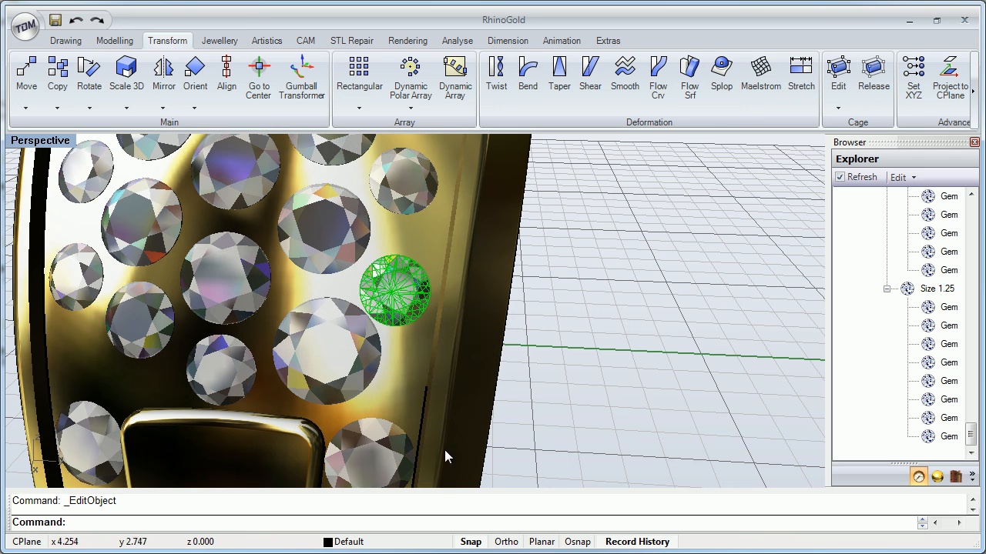
click(26, 107)
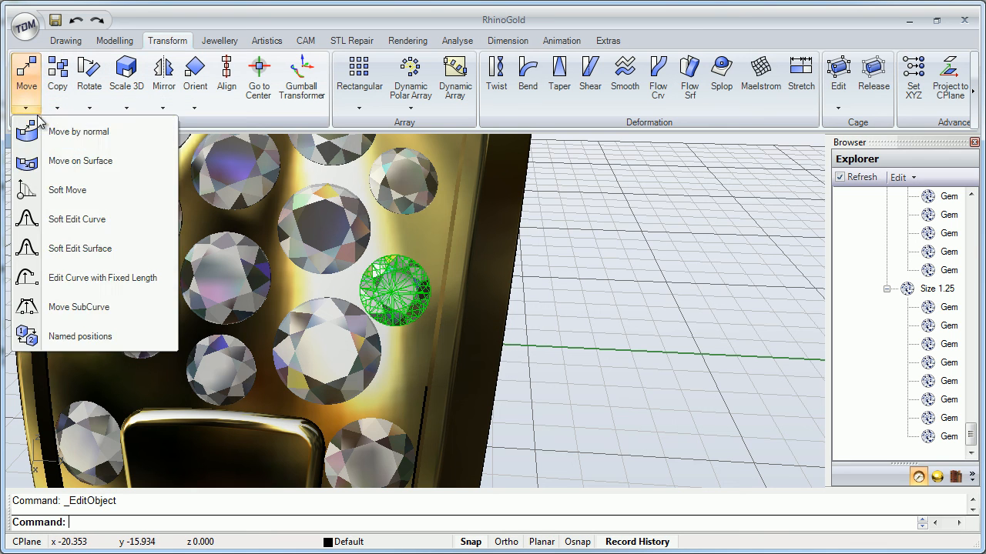
click(56, 168)
key(Return)
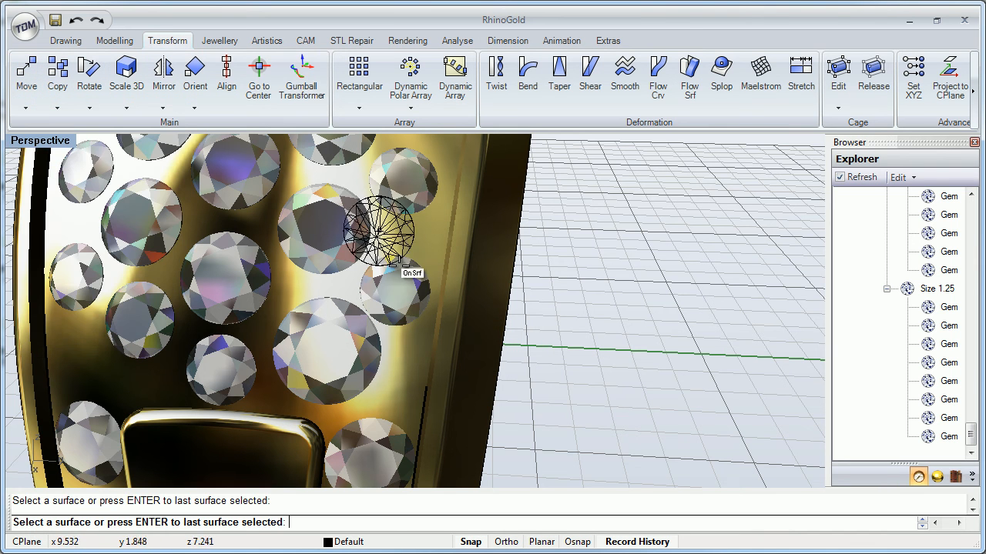
click(398, 277)
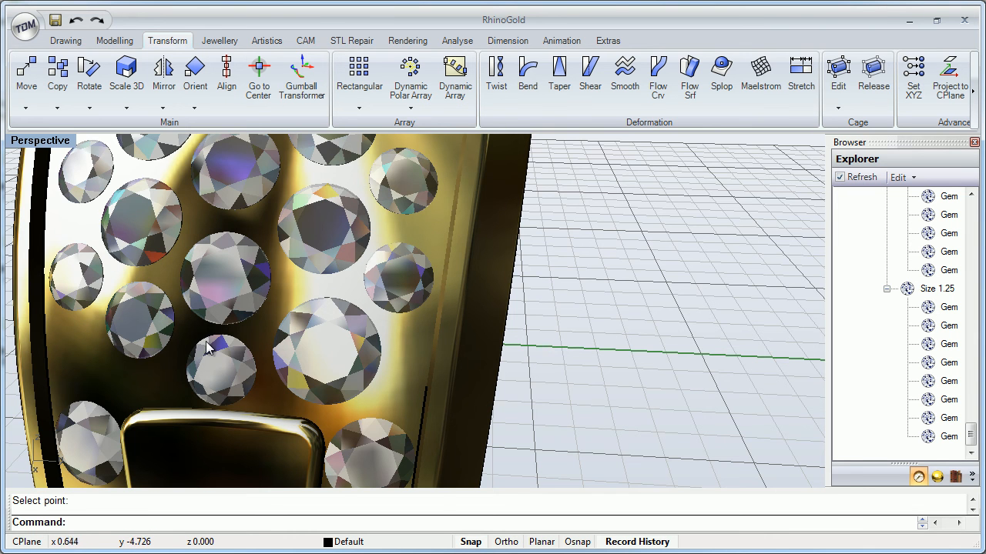
- Delete the lowest outer-edge diamond and the 1.10 mm flanking diamond on the negative-Y side of the dome
right_drag(288, 342, 319, 302)
scroll(506, 312, down, 4)
click(313, 286)
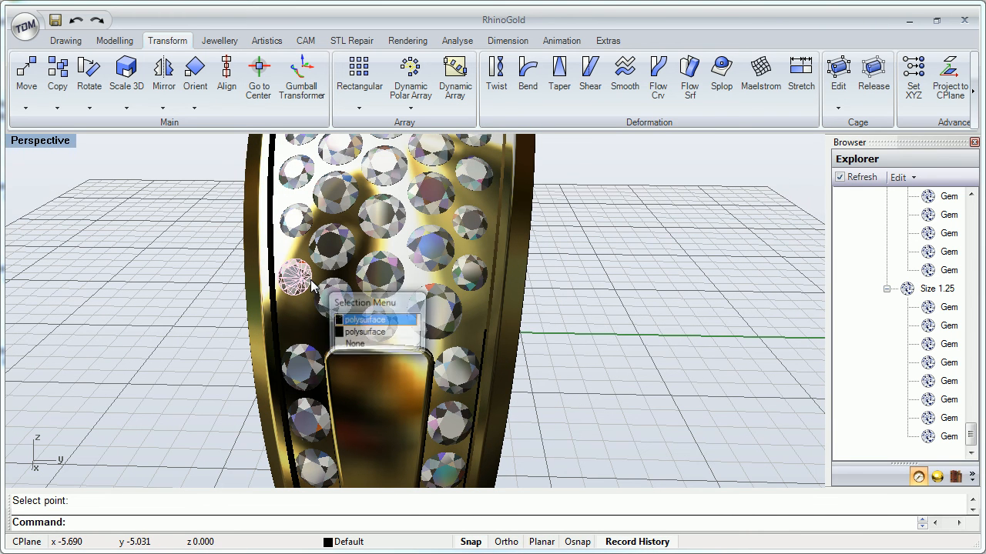
click(341, 319)
click(340, 315)
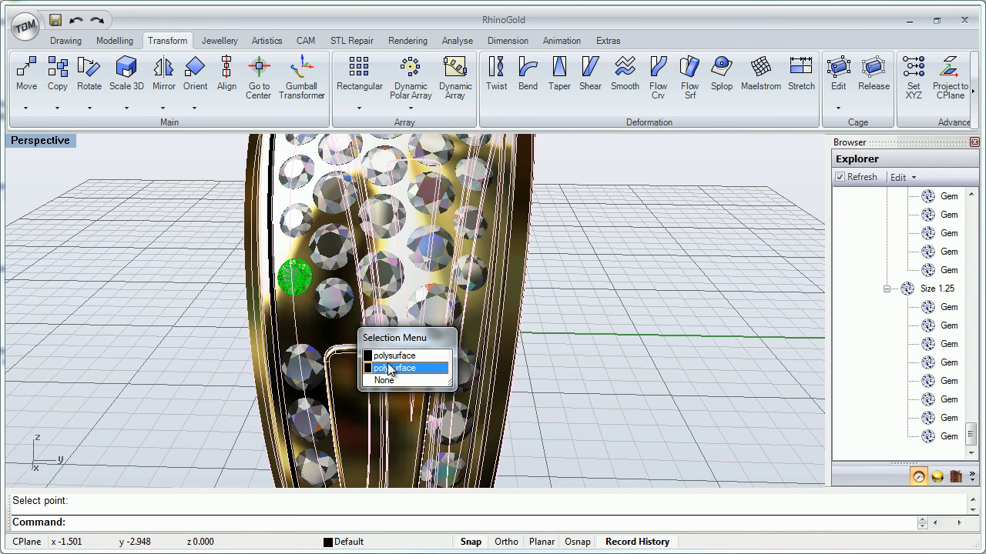
click(387, 359)
key(Delete)
- Mirror the 1.50 mm diamond and its outer-edge neighbour to the negative-Y side with Symmetry Vertical
click(437, 329)
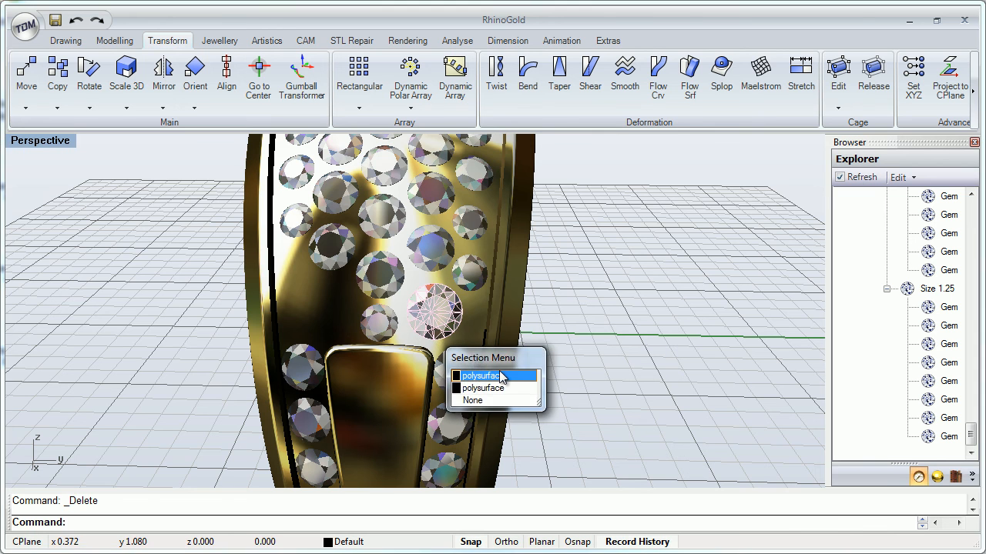
click(501, 375)
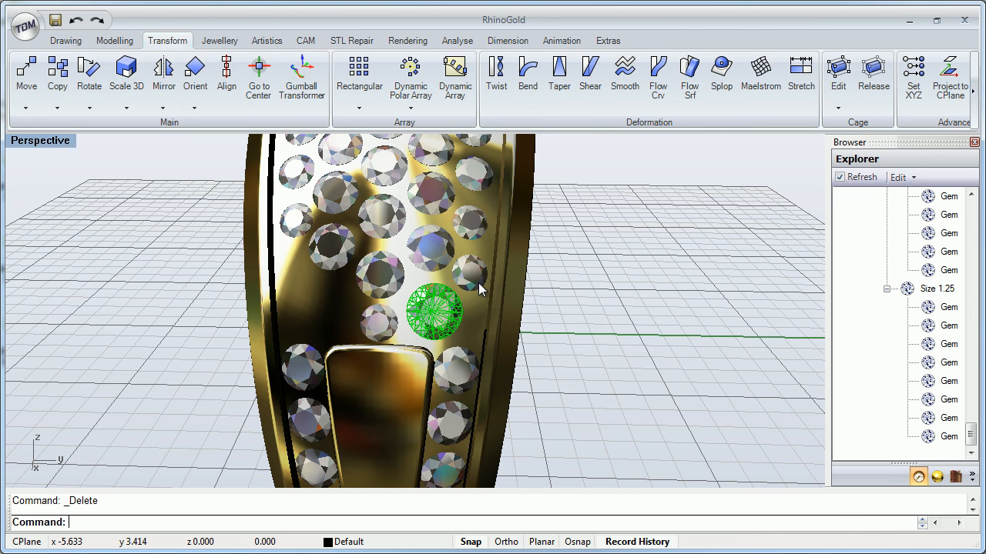
click(480, 289)
click(510, 323)
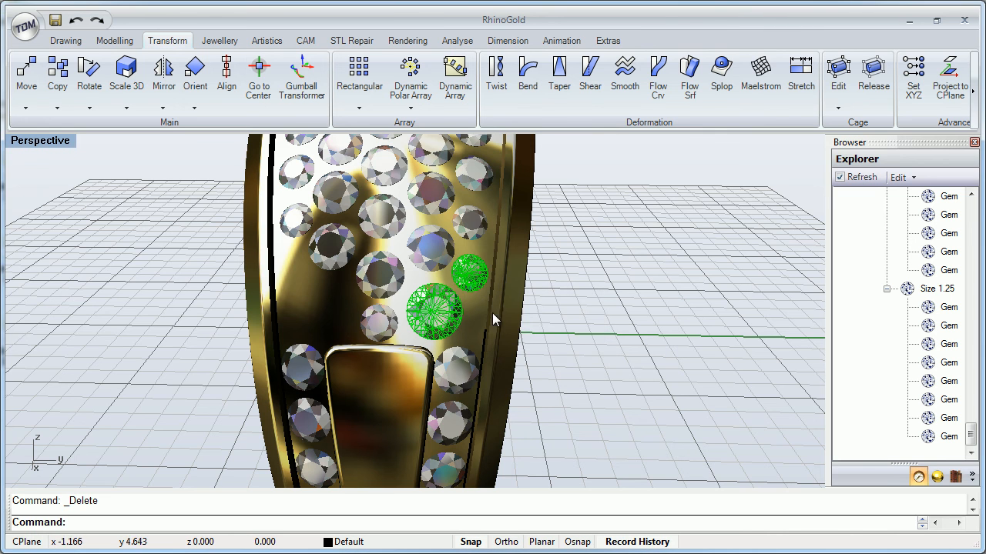
click(161, 108)
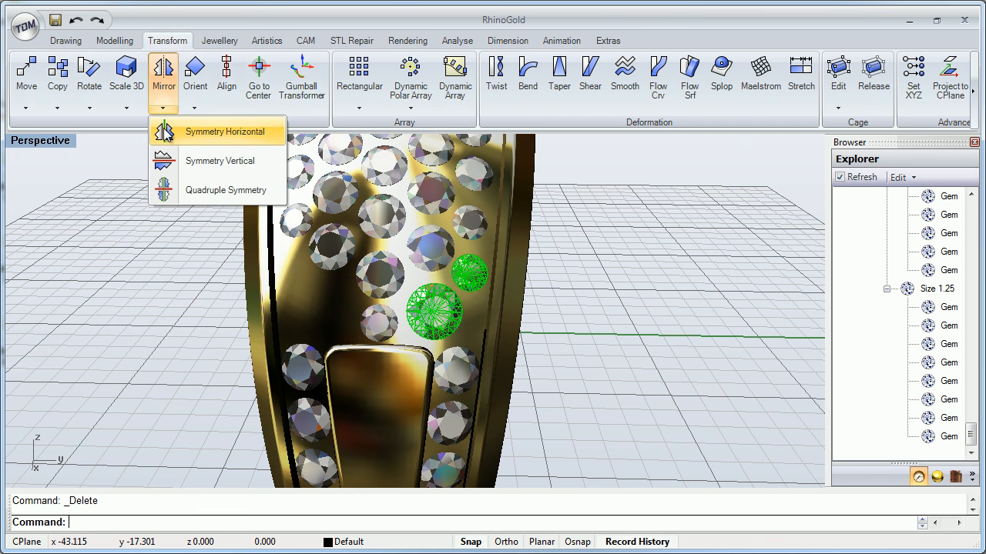
click(171, 159)
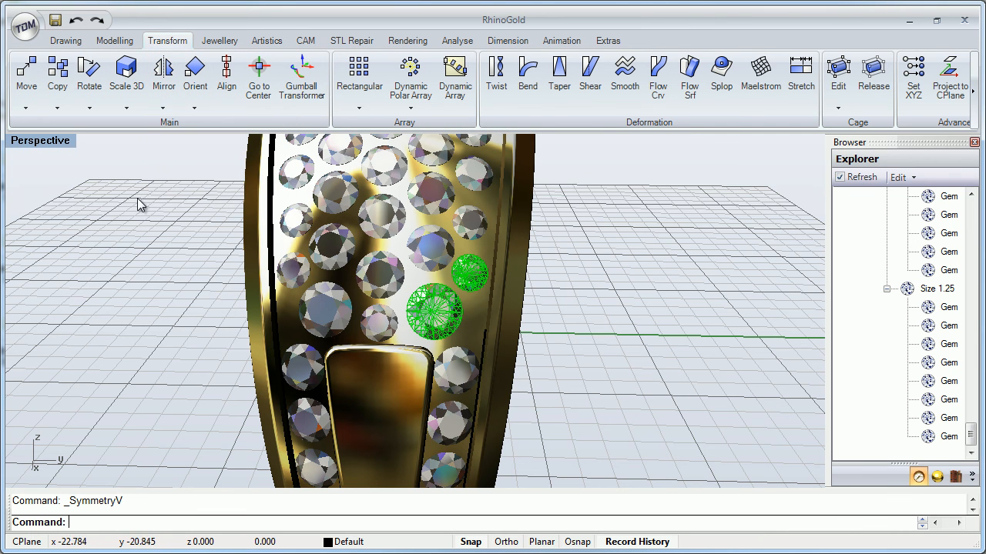
- Examine the diamond layout around the ring, from the rows beside the raised panel to the domed pavé
mouse_move(359, 357)
right_down()
mouse_move(341, 360)
mouse_move(362, 356)
right_up()
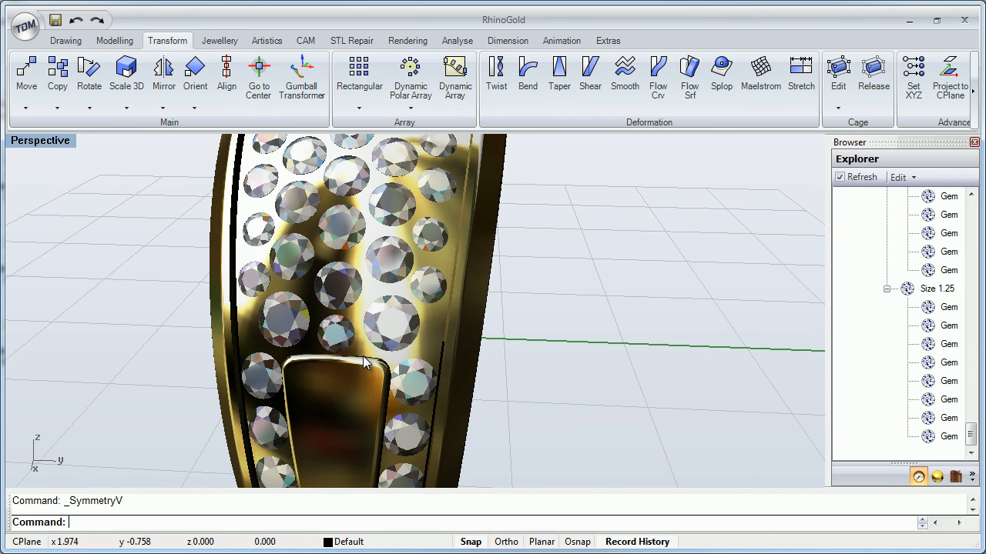
scroll(402, 318, down, 2)
right_drag(402, 318, 376, 360)
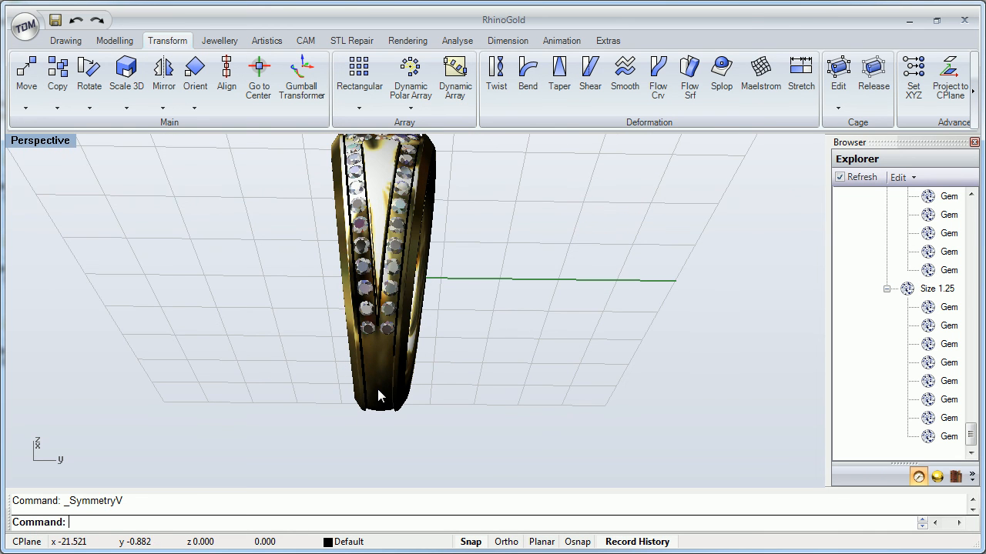
scroll(377, 389, up, 3)
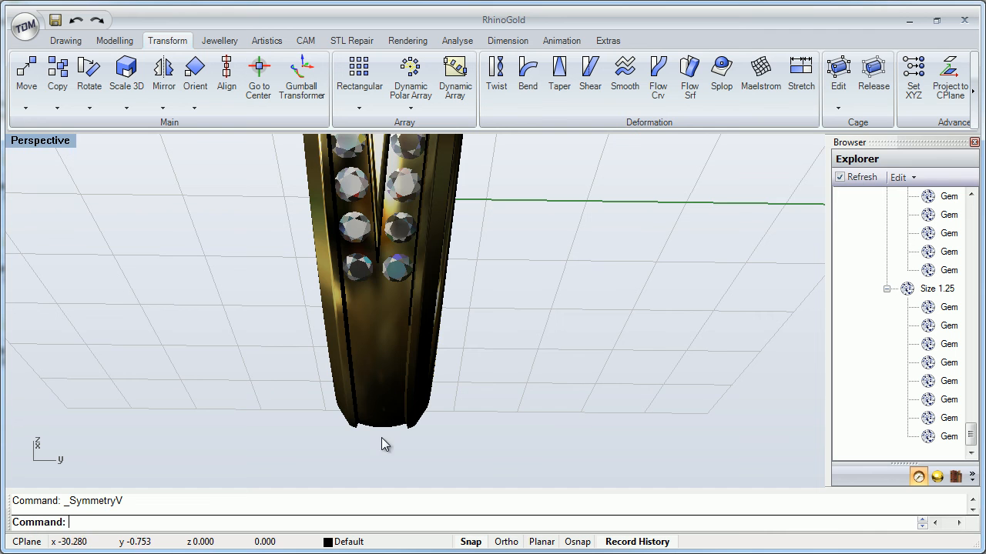
right_drag(374, 363, 435, 327)
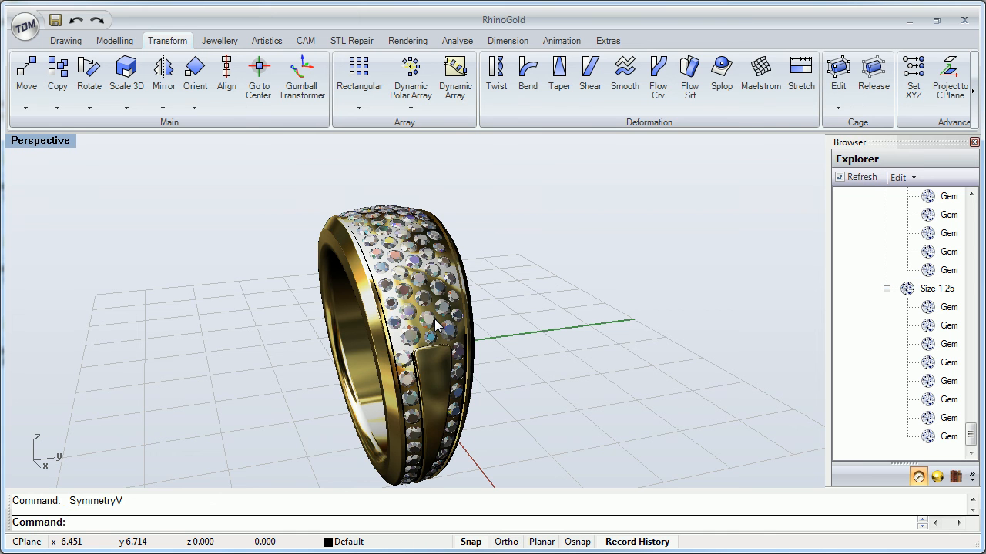
shift+right_drag(436, 326, 411, 322)
scroll(410, 321, up, 3)
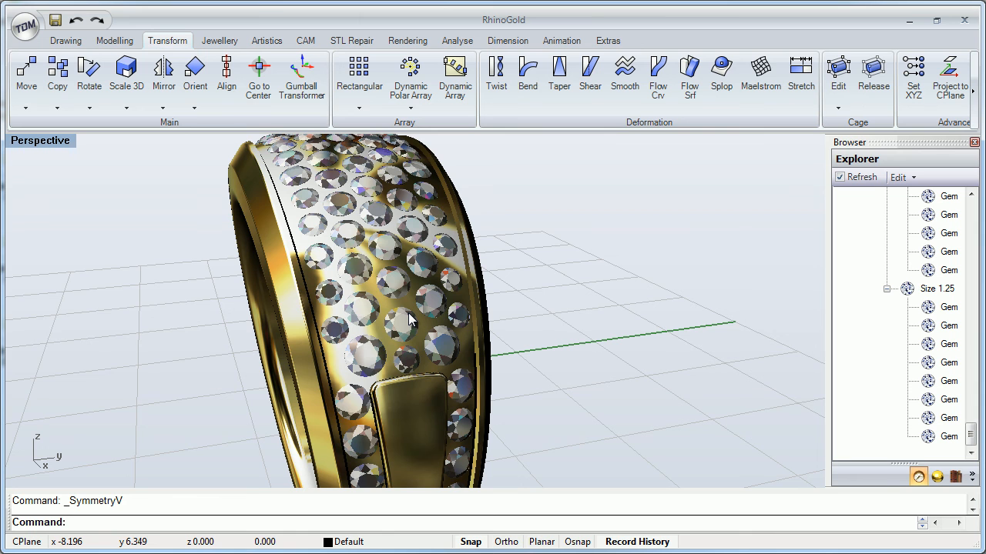